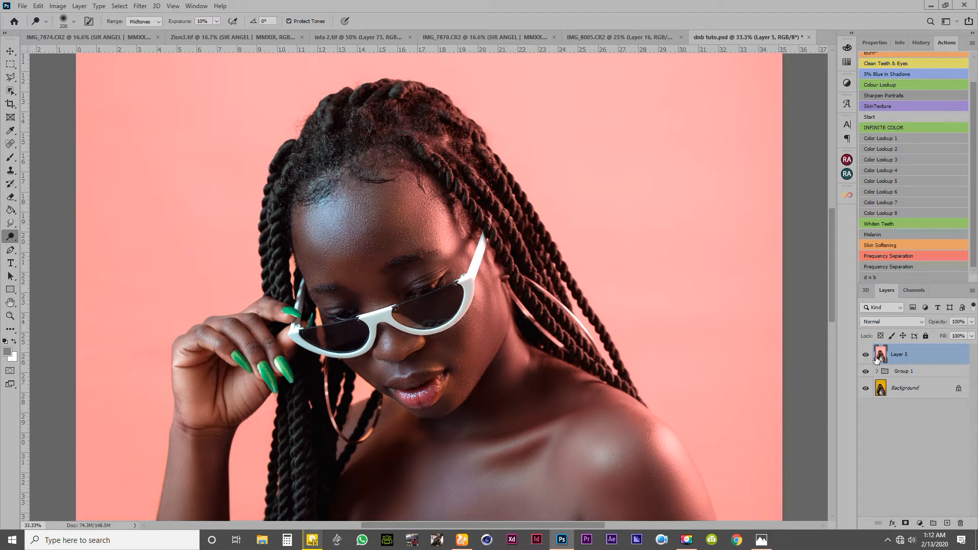
Add a new empty layer directly above Layer 5.
click(912, 373)
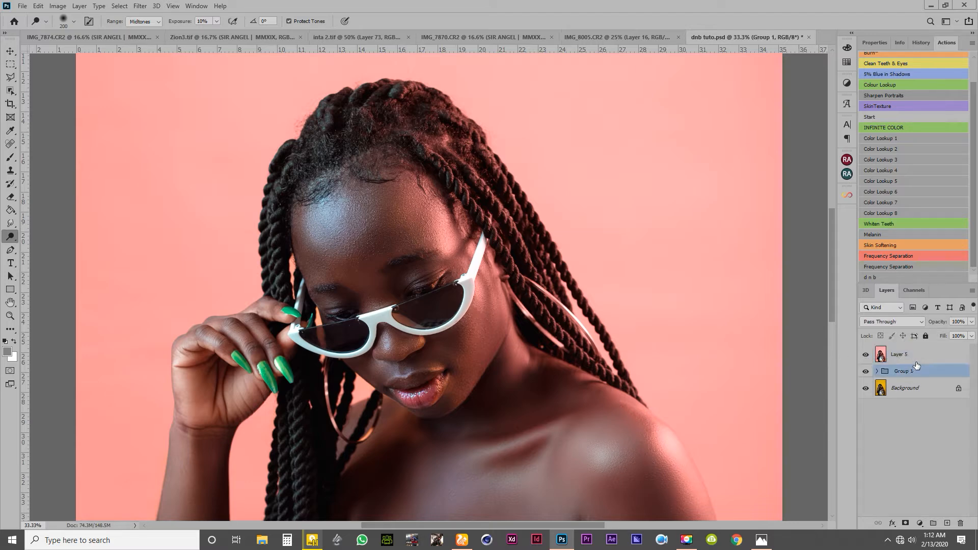
click(918, 362)
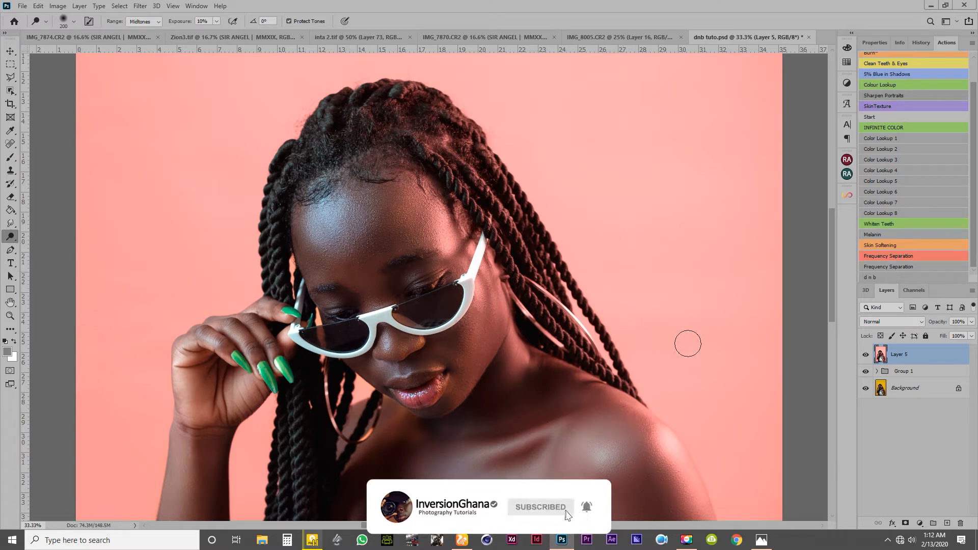
click(947, 524)
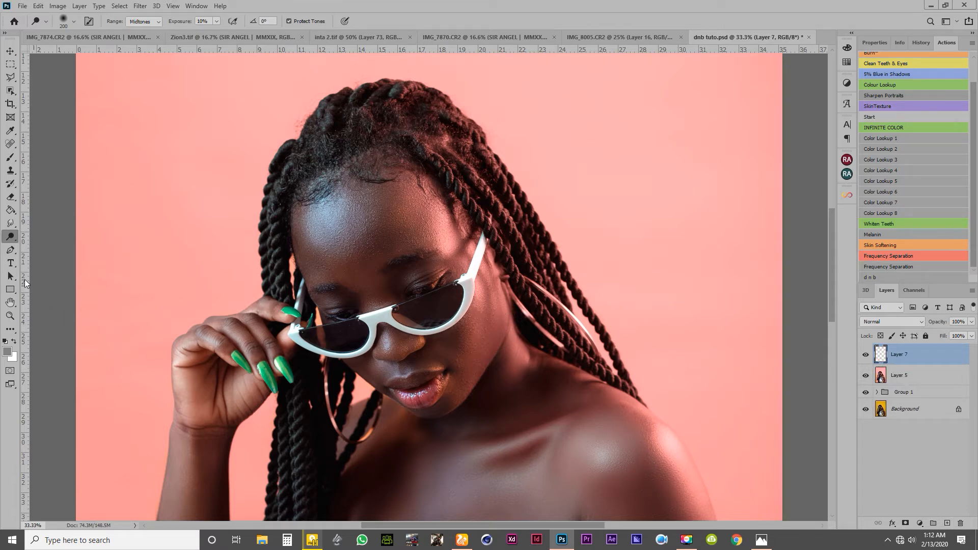
Set the foreground colour to RGB 127, 127, 127 and fill the new layer with it using the Paint Bucket.
click(11, 210)
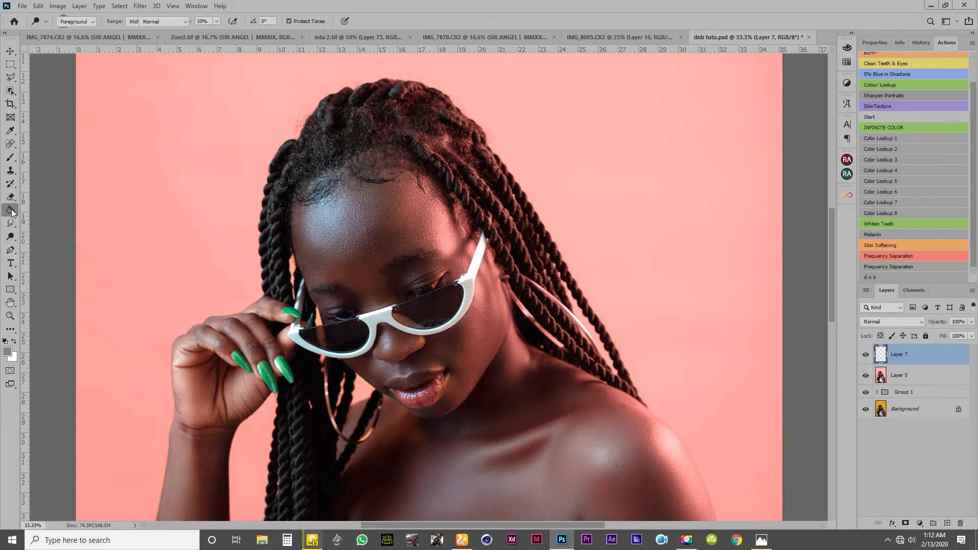
click(7, 351)
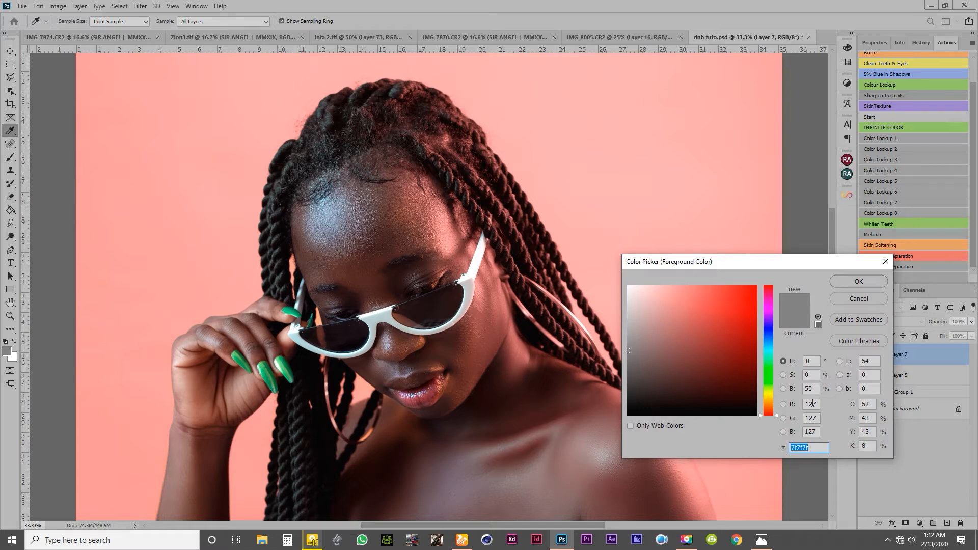
click(815, 404)
text(127)
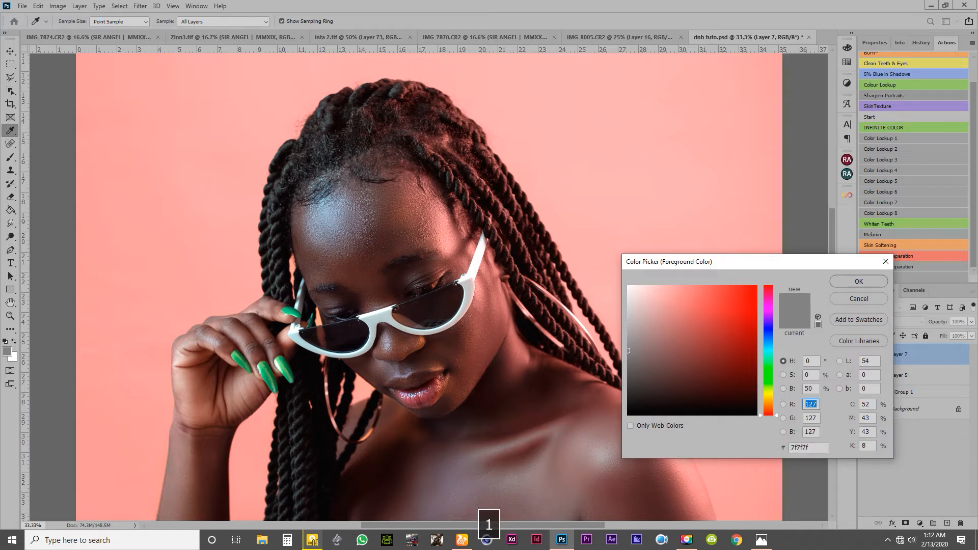
key(Tab)
text(127)
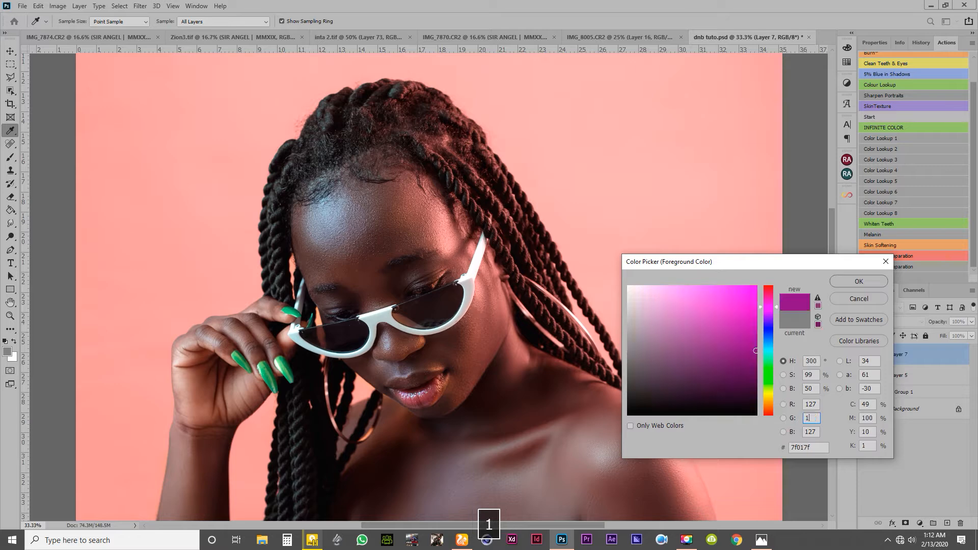
key(Tab)
text(127)
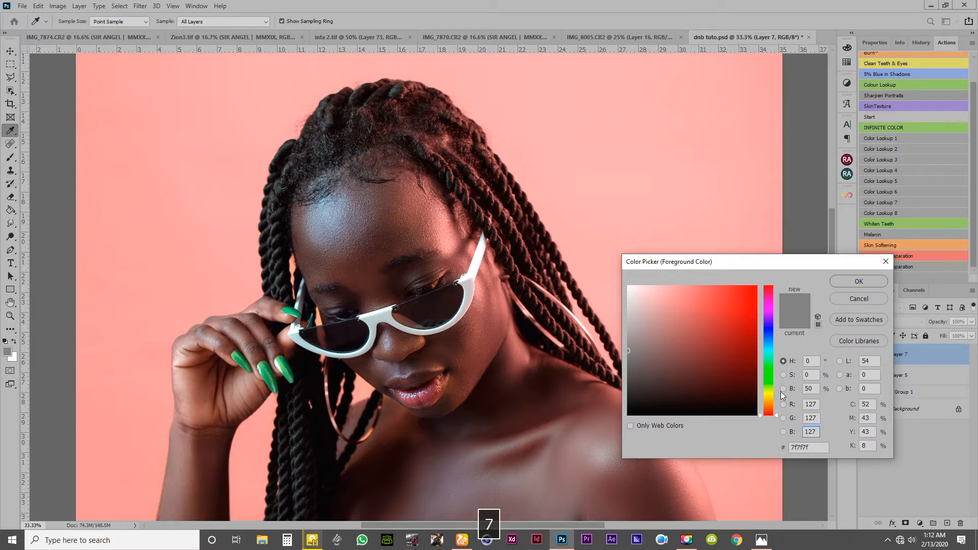
key(Return)
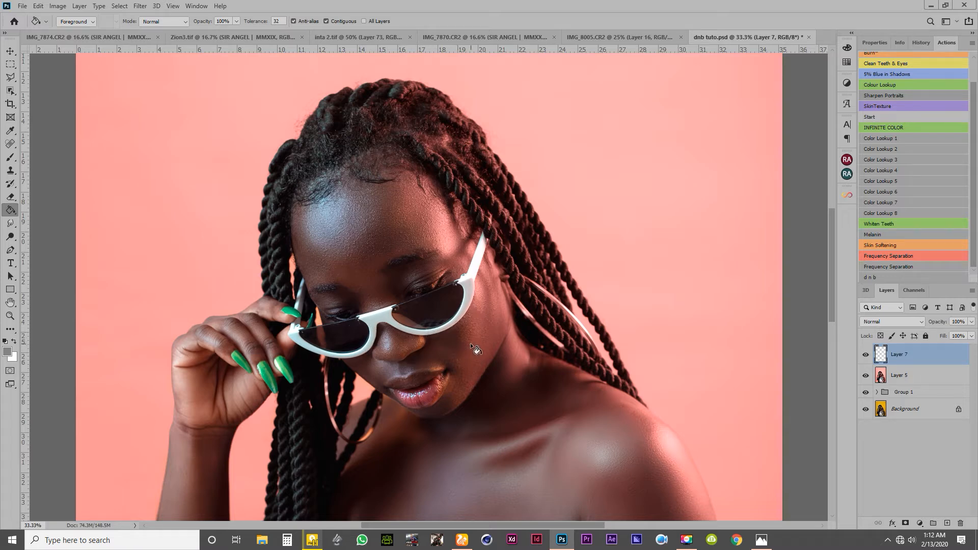
click(478, 299)
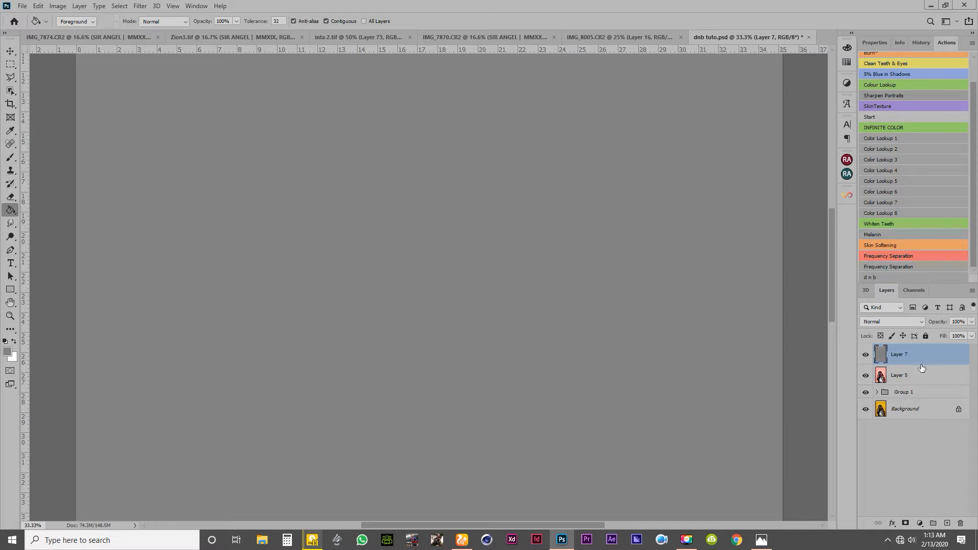
Duplicate the gray layer and set the blend mode of both gray layers to Soft Light.
drag(917, 357, 948, 523)
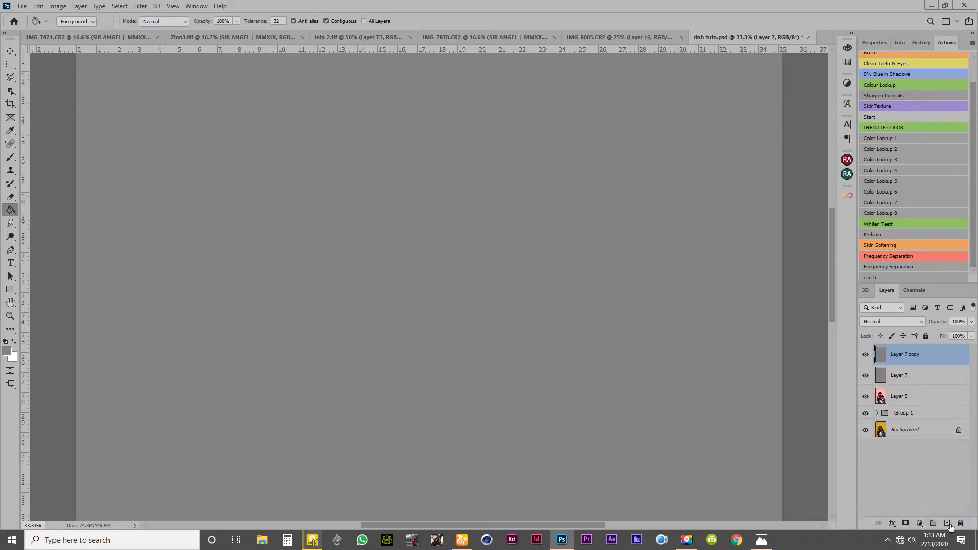
shift+click(907, 375)
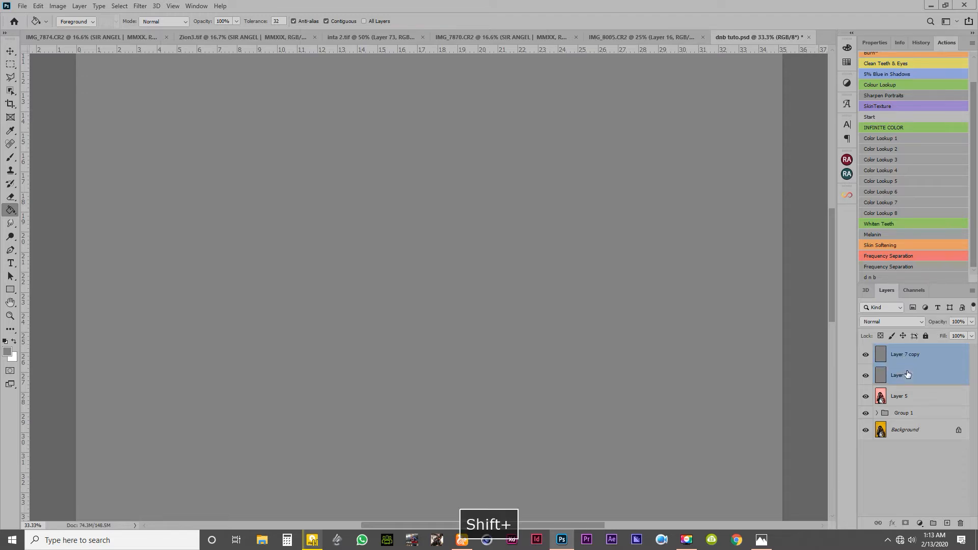
click(892, 320)
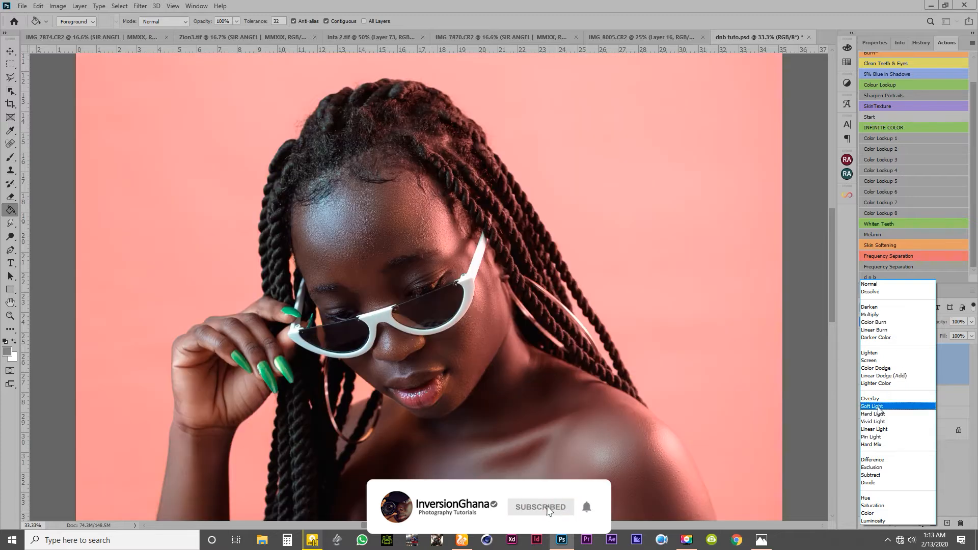
click(879, 406)
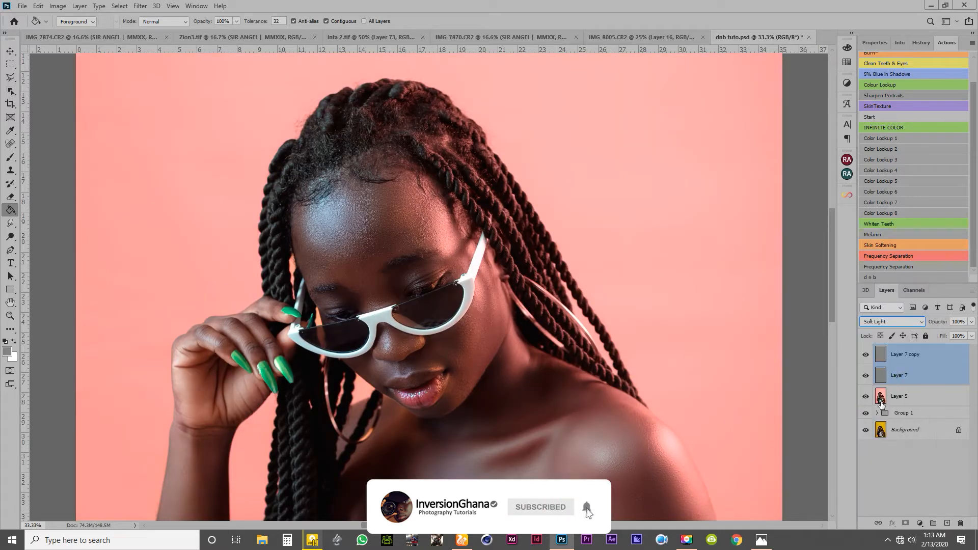
Rename the lower gray layer to "b" and its copy above to "d".
double_click(900, 376)
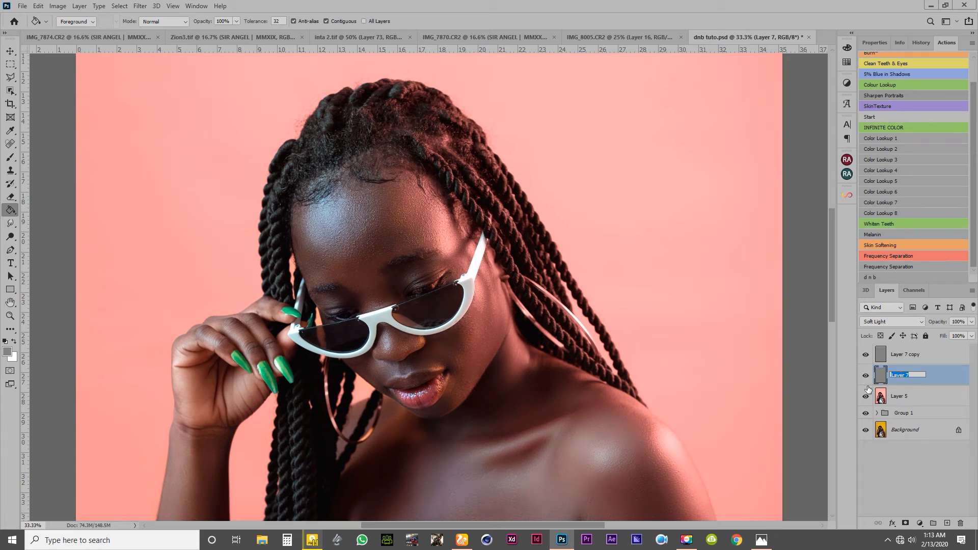
text(b)
click(946, 379)
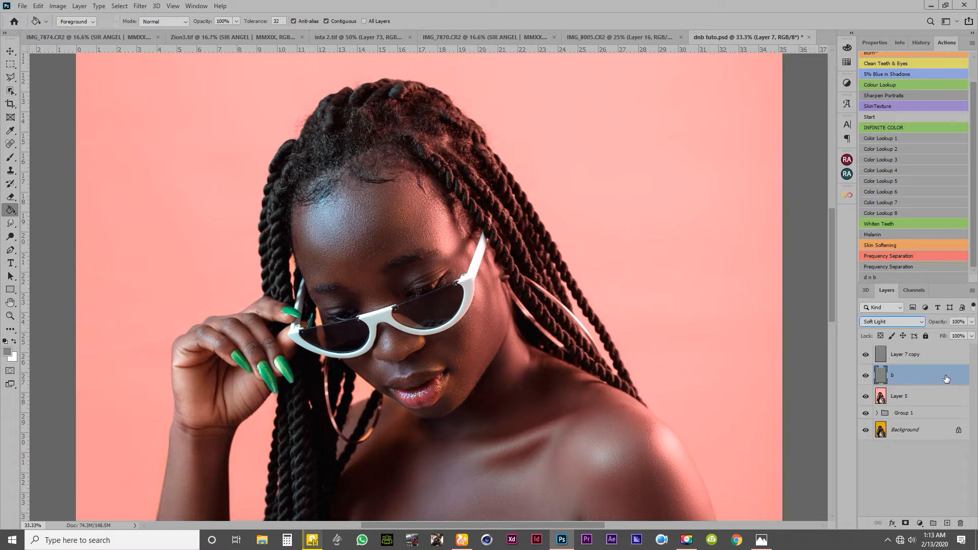
double_click(907, 355)
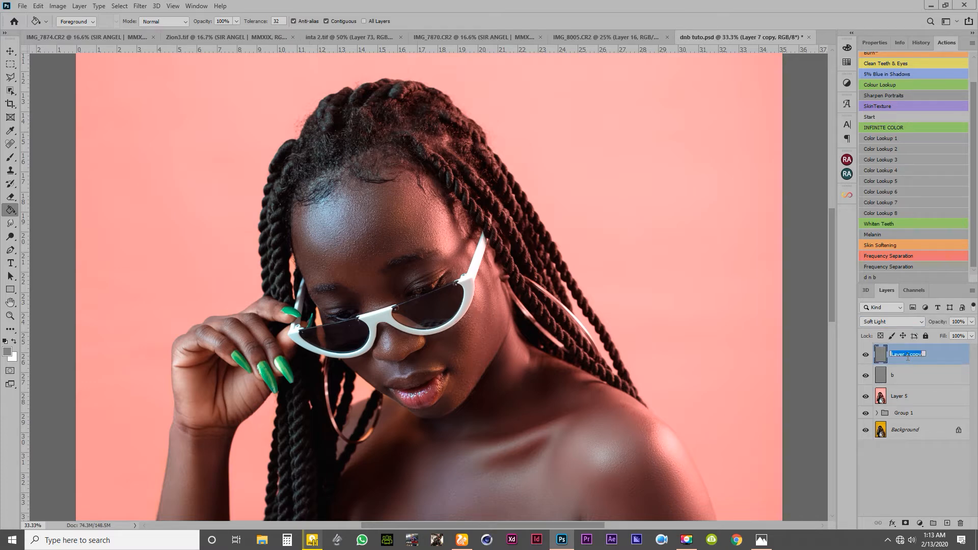
text(d)
key(Return)
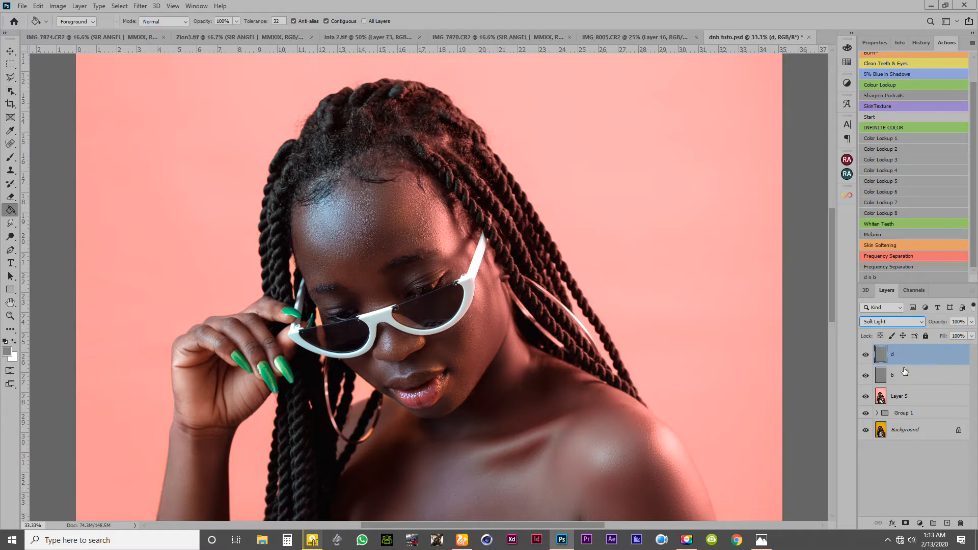
Group layers d and b together and name the group "dnb".
shift+click(905, 373)
key(ctrl+g)
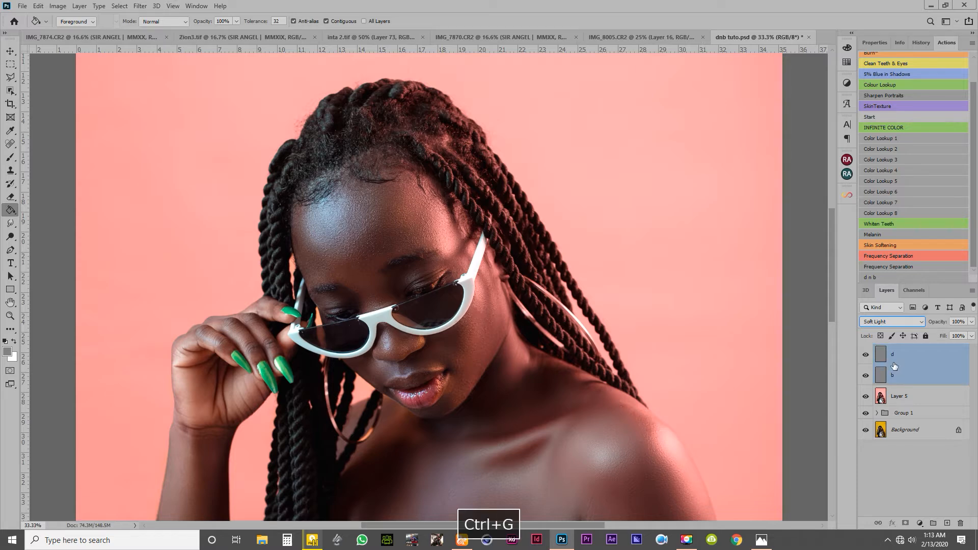
double_click(905, 351)
text(dnb)
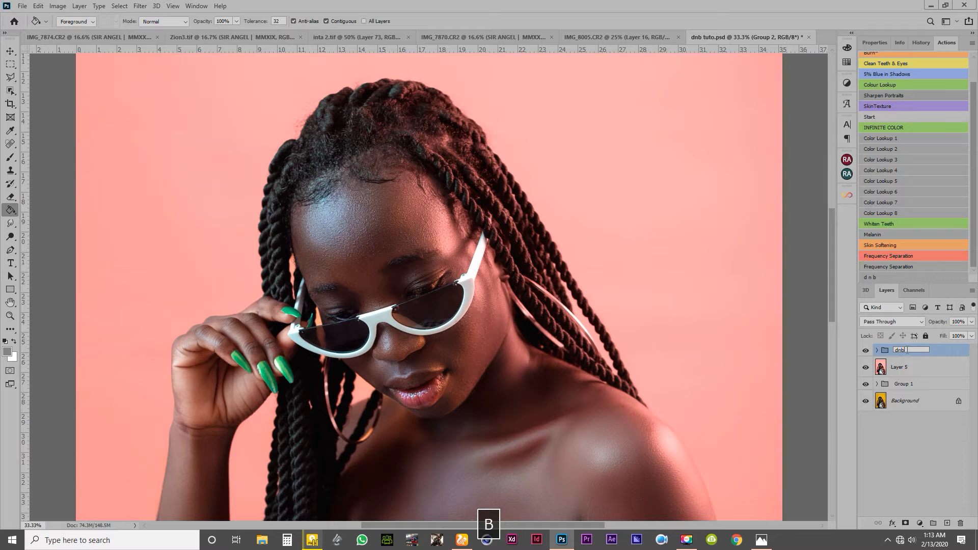
key(Return)
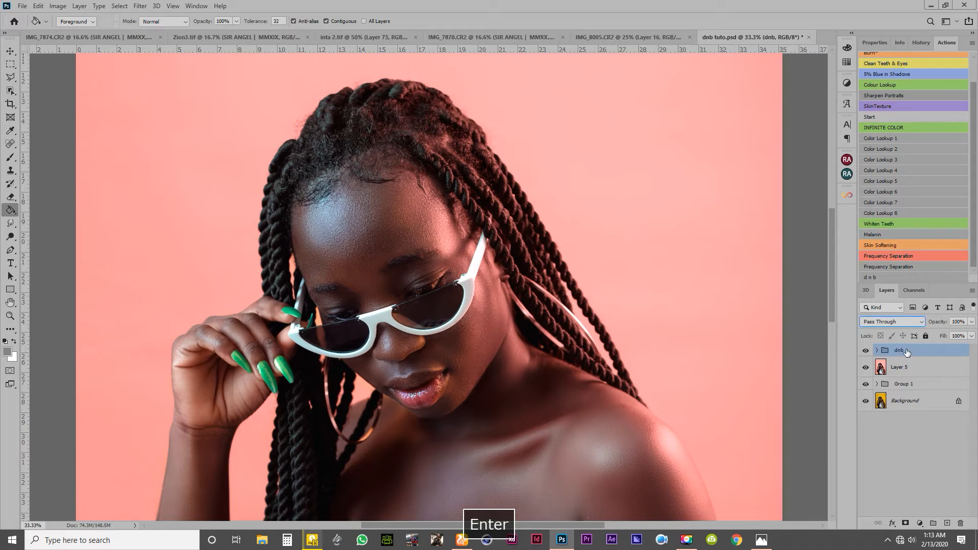
Expand the dnb group and make layer b the active layer.
click(877, 351)
click(905, 388)
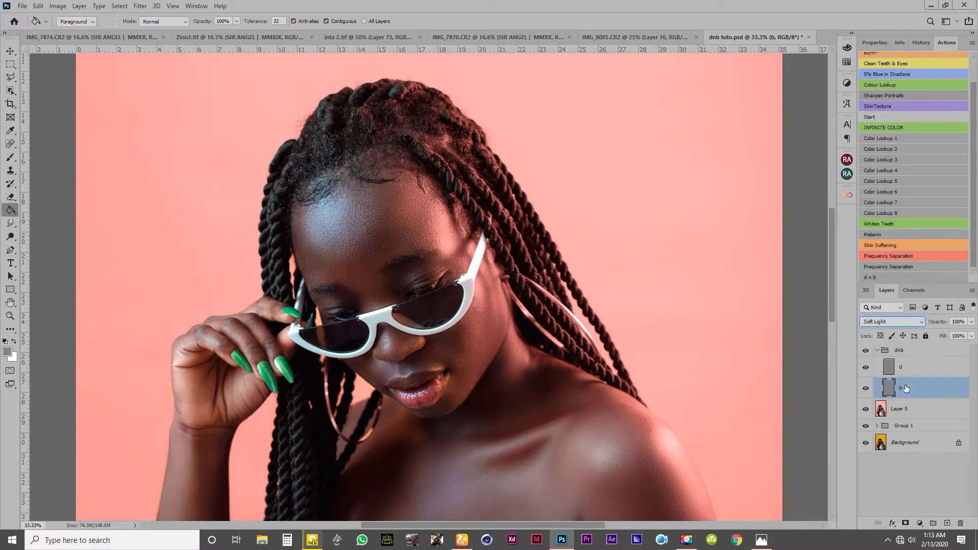
click(13, 237)
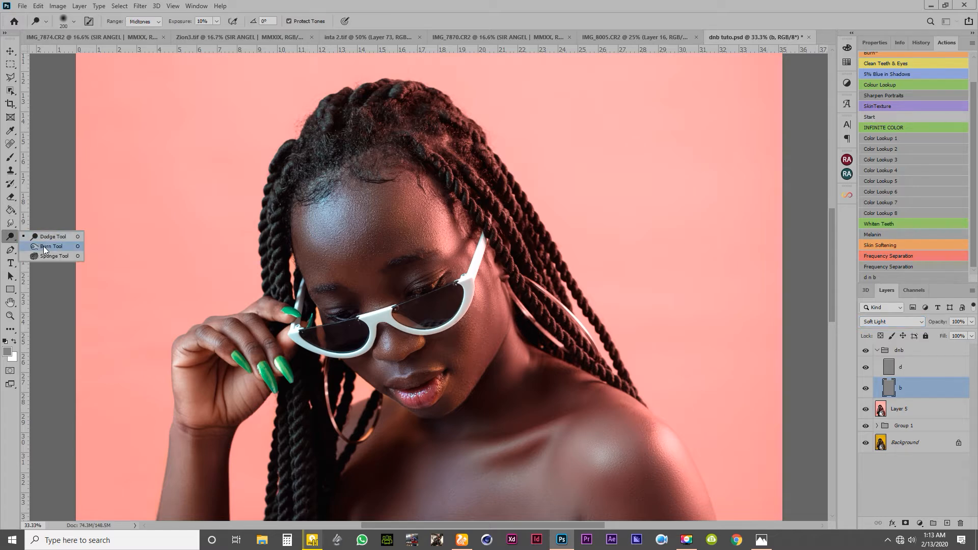
Examine the toolbar customization list for the Dodge, Burn and Sponge tool group, leaving the toolbar as it is.
click(12, 330)
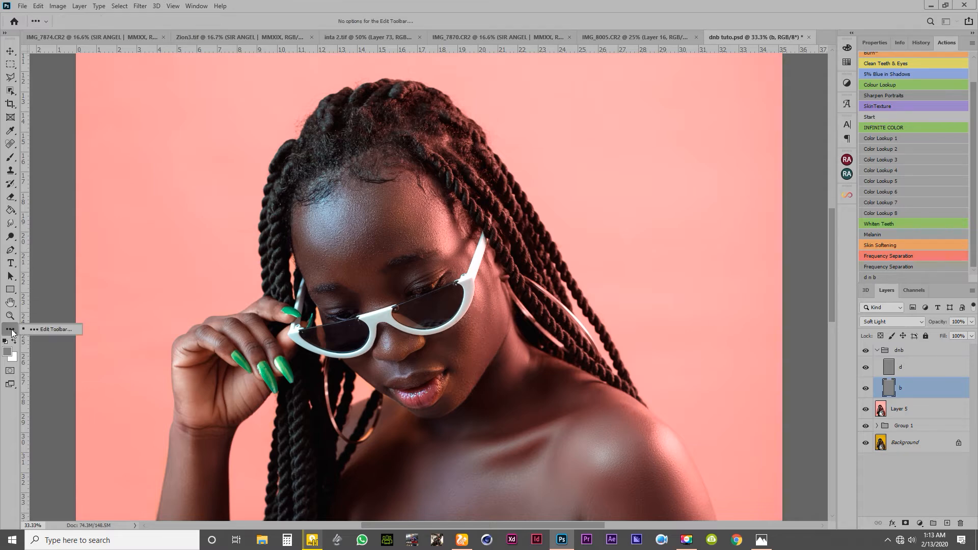
click(48, 329)
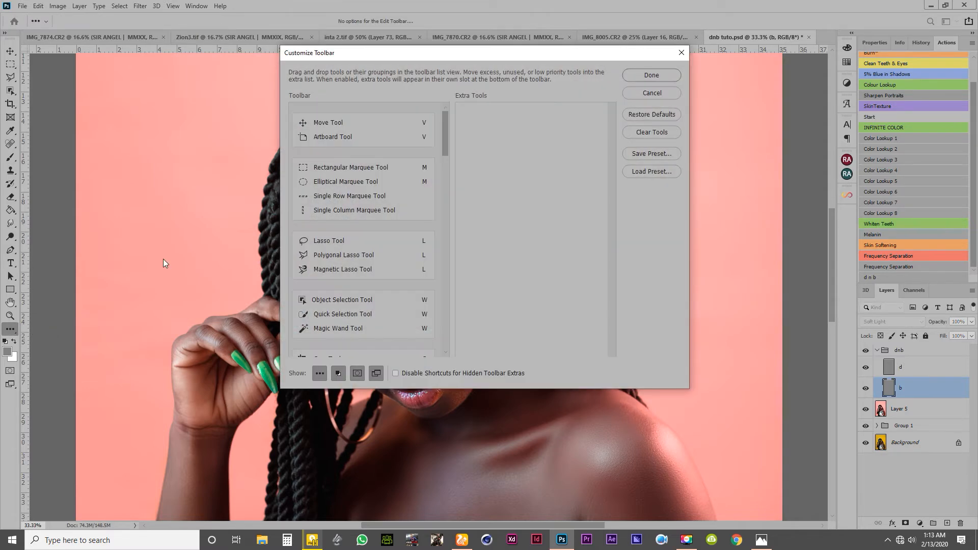
mouse_move(447, 127)
mouse_down()
mouse_move(446, 277)
mouse_move(445, 162)
mouse_move(444, 259)
mouse_up()
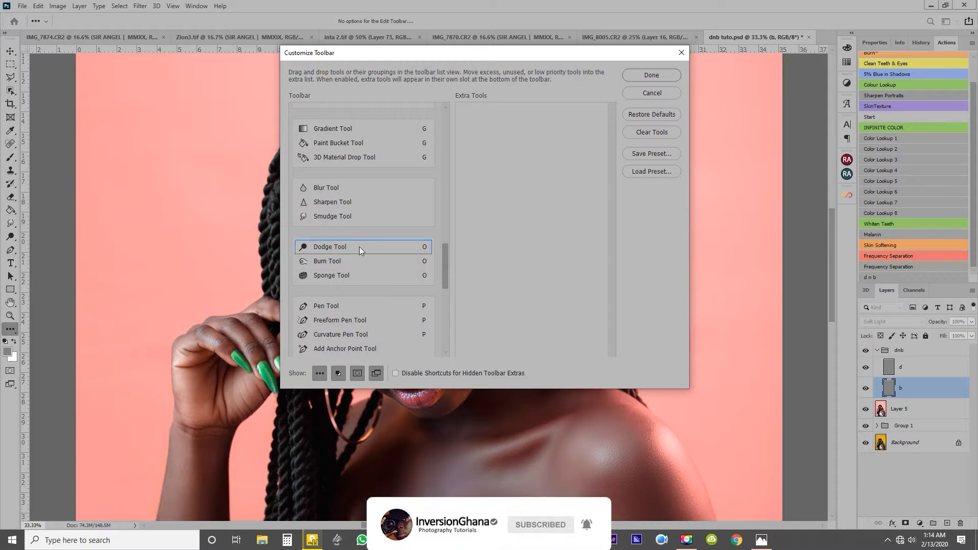
click(650, 76)
Activate the Burn tool with the Midtones range, 5% exposure and a brush hardness of 0%.
right_click(10, 236)
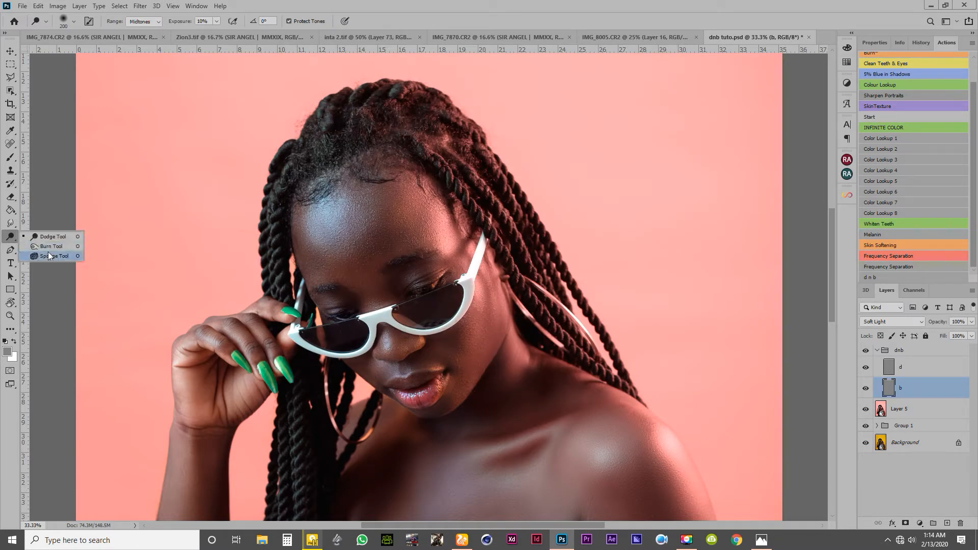
click(50, 248)
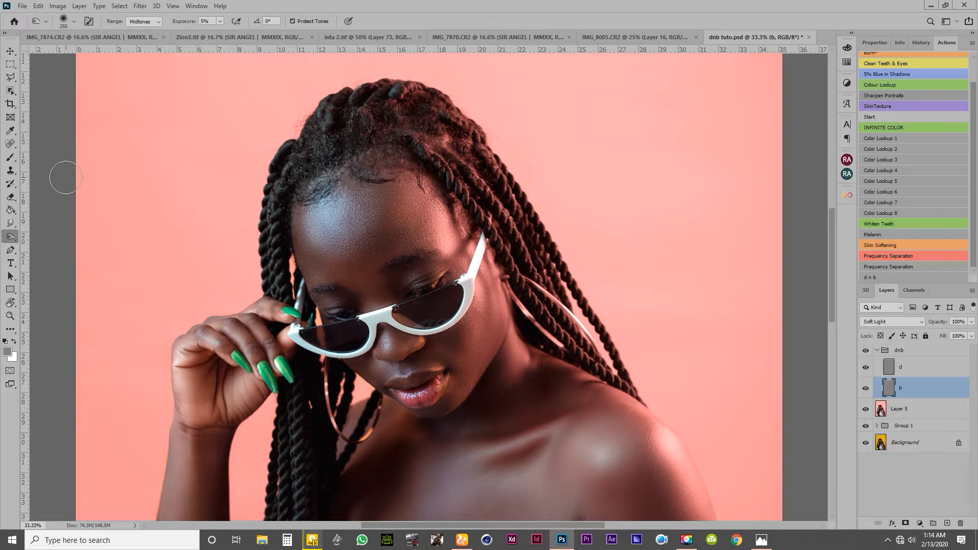
click(140, 20)
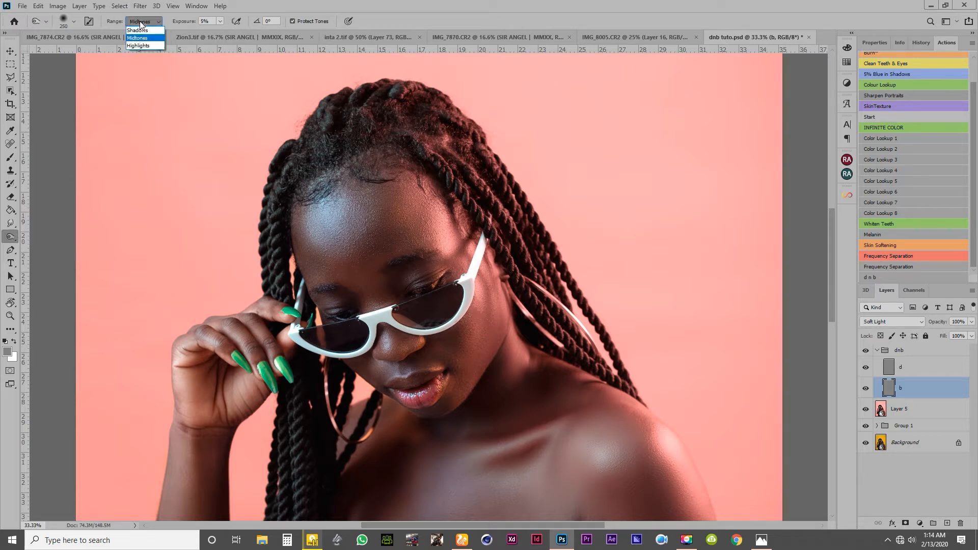
click(139, 21)
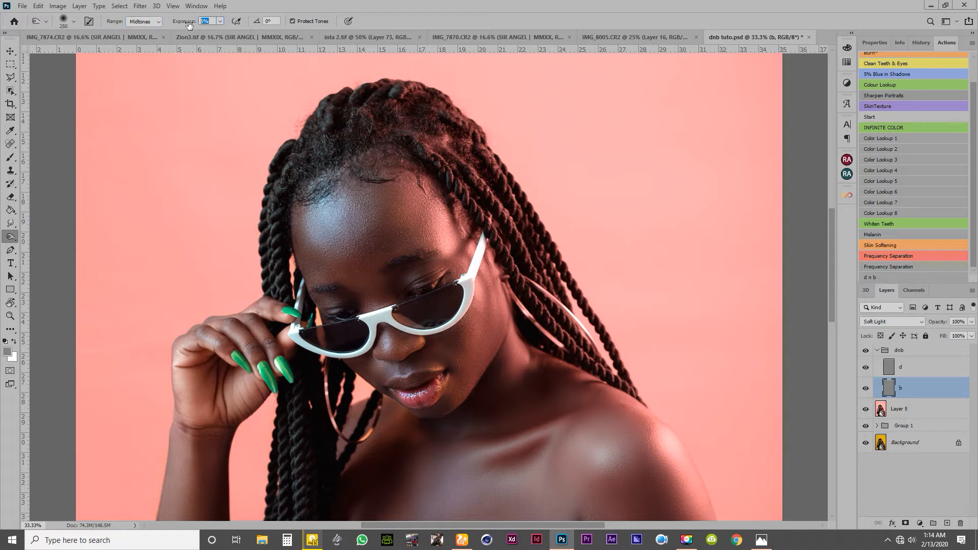
right_click(574, 160)
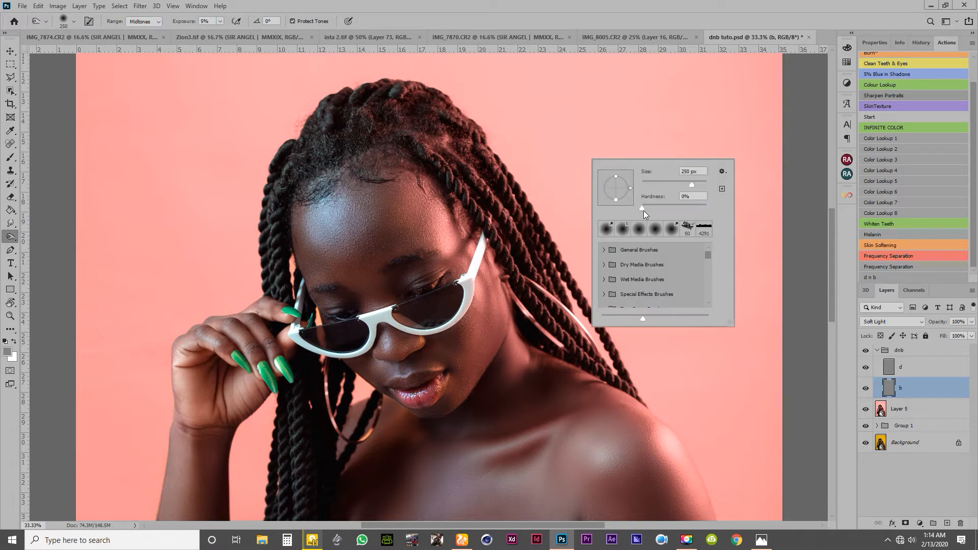
drag(692, 207, 608, 210)
click(564, 118)
Burn the shadow along the forehead's edge beside the braids, above the raised hand, with a 175 px brush.
key(bracketleft)
key(bracketleft)
key(bracketleft)
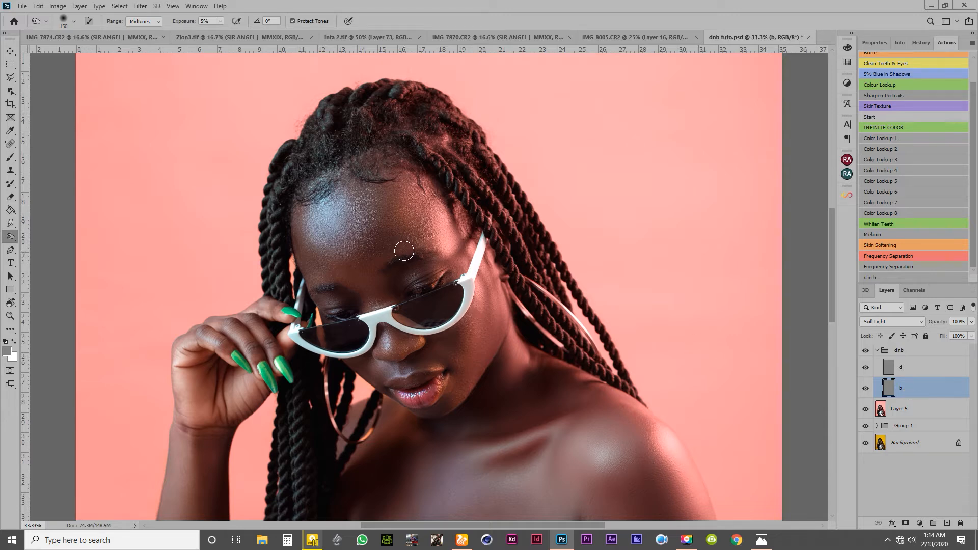
key(bracketright)
scroll(450, 261, down, 3)
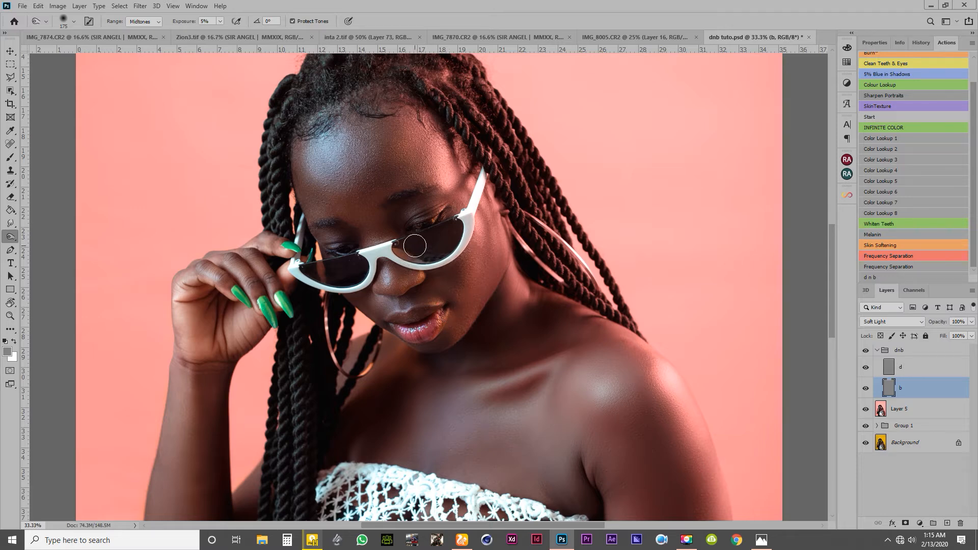
key(bracketleft)
key(bracketleft)
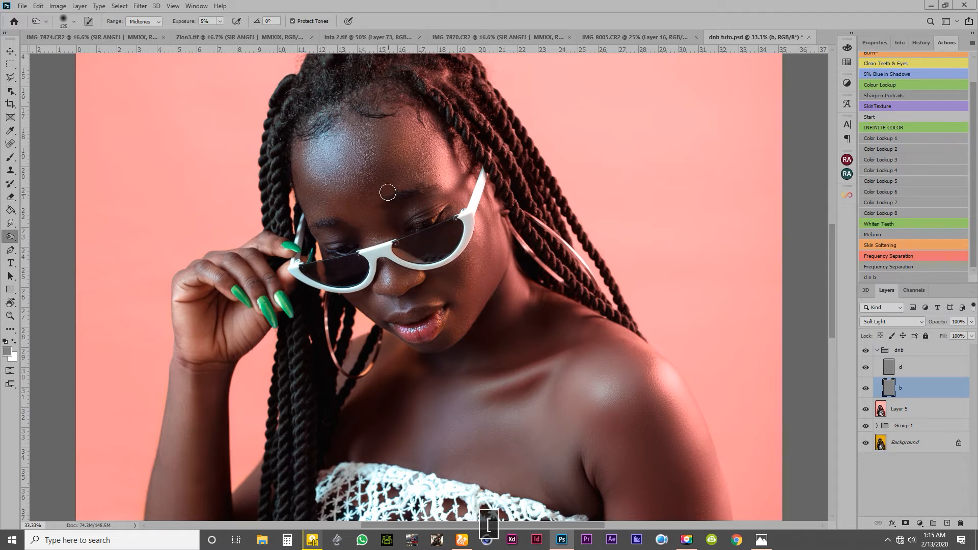
key(bracketright)
key(bracketright)
drag(303, 159, 314, 187)
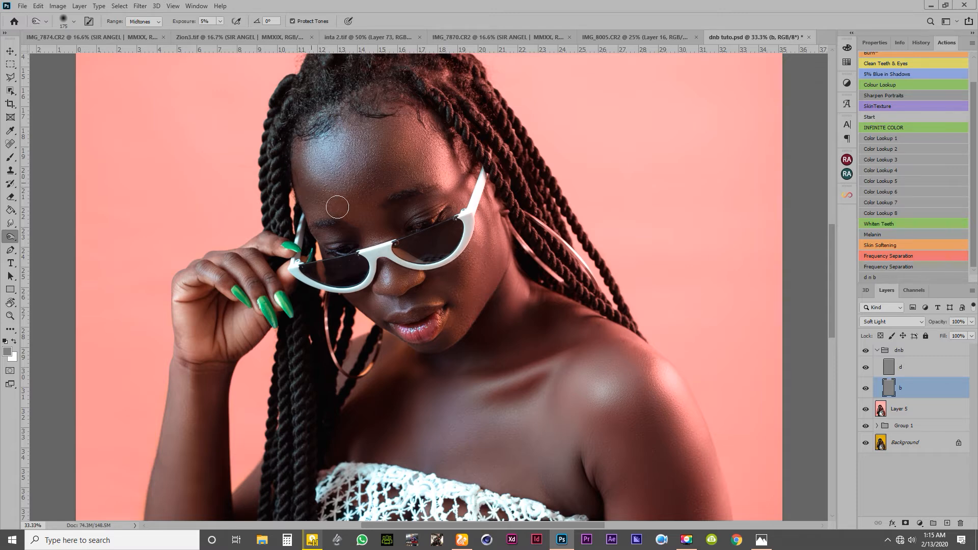
Burn the forehead below the hairline and around the eyebrows and temples, varying the brush between 100 and 175 px.
key(bracketleft)
key(bracketleft)
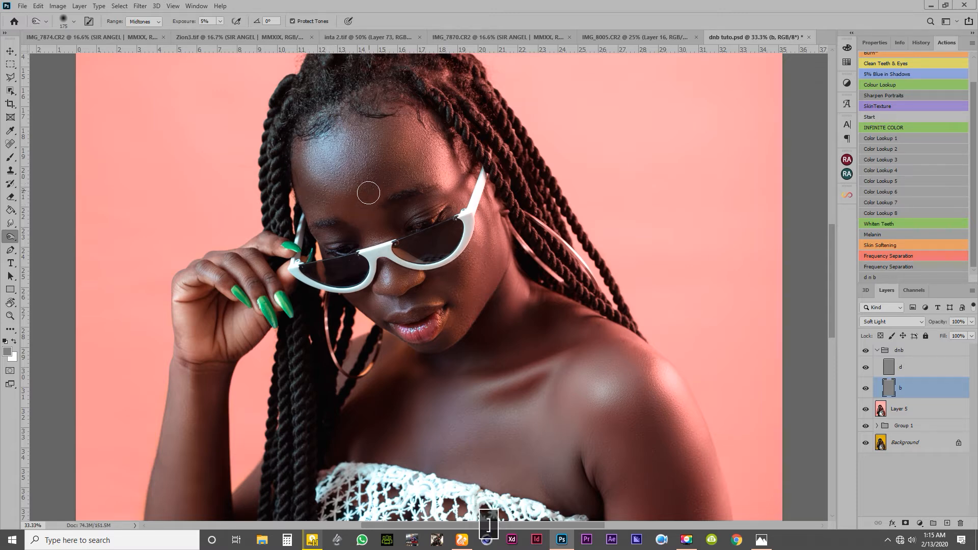
key(bracketright)
key(bracketright)
key(bracketleft)
mouse_move(389, 124)
mouse_down()
mouse_move(399, 158)
mouse_move(422, 153)
mouse_up()
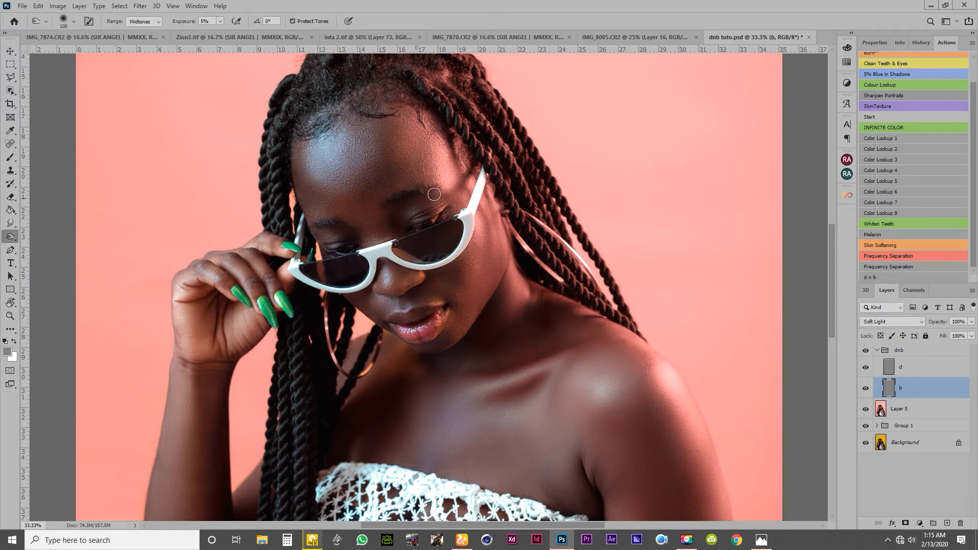
key(bracketright)
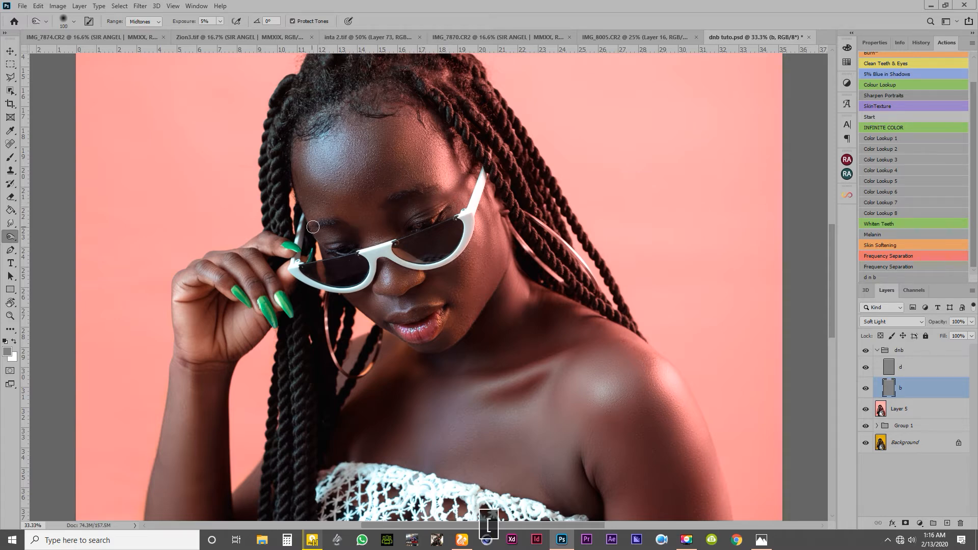
key(bracketright)
key(bracketright)
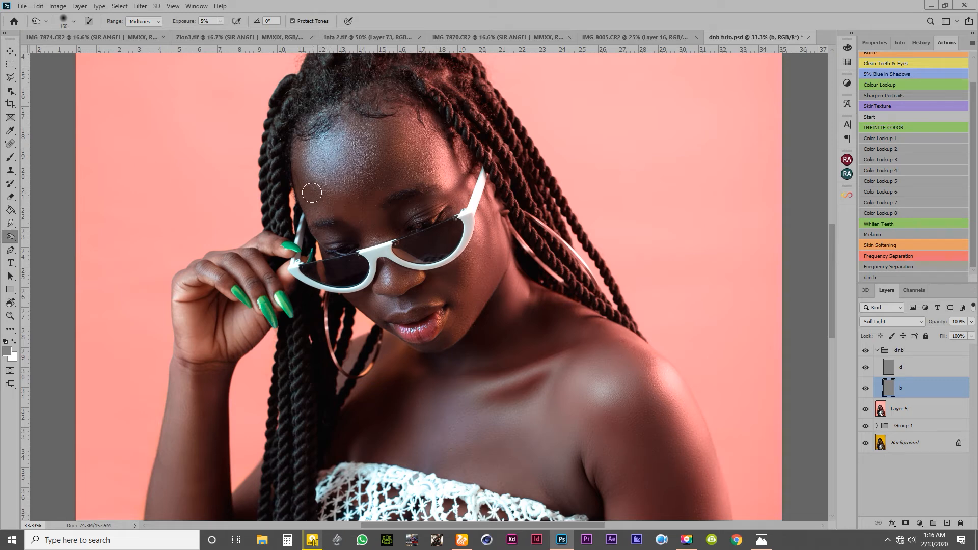
Burn the shadows around the nose, mouth and chin with a brush of 90 to 125 px.
scroll(365, 240, down, 4)
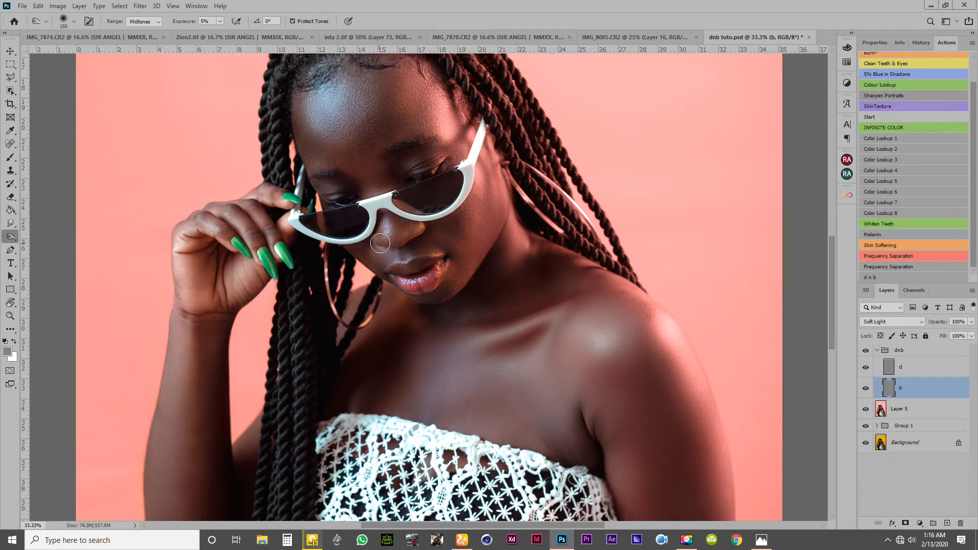
key(bracketleft)
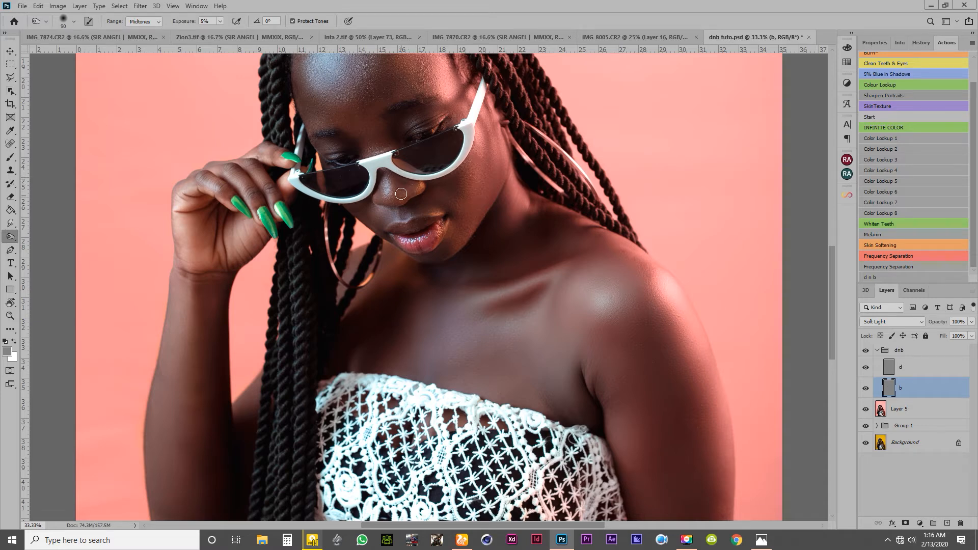
key(bracketright)
key(bracketright)
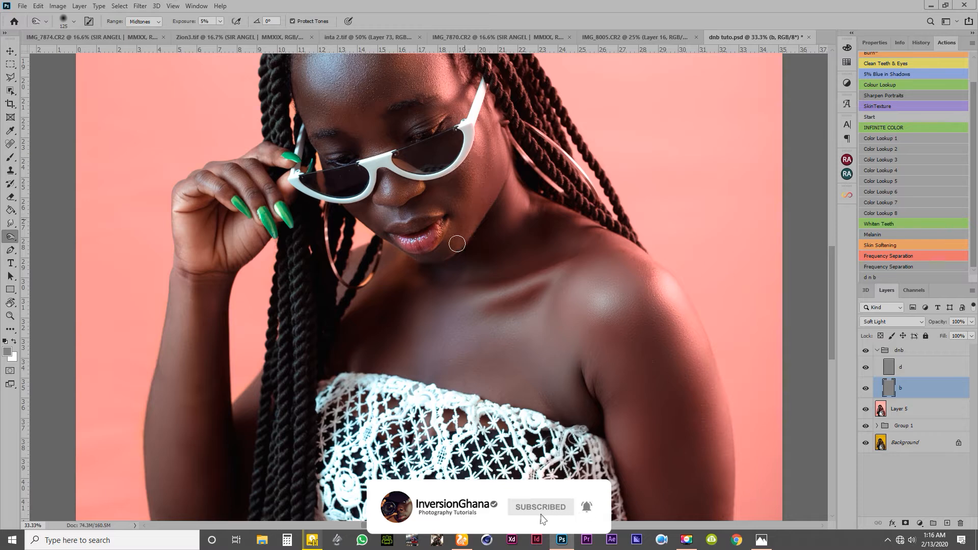
Burn the shadows below the jaw, on the neck and around the collarbone with a 150 px brush.
scroll(498, 202, down, 2)
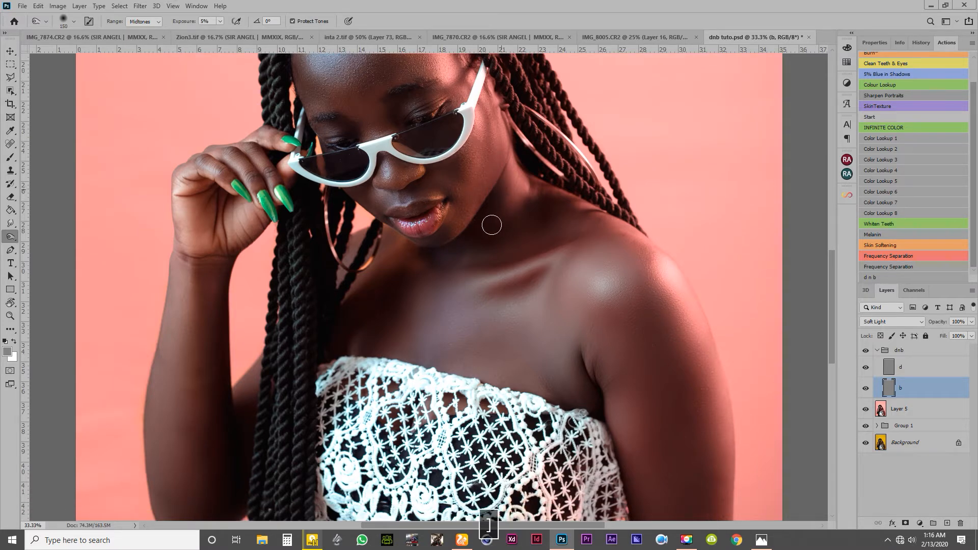
key(bracketright)
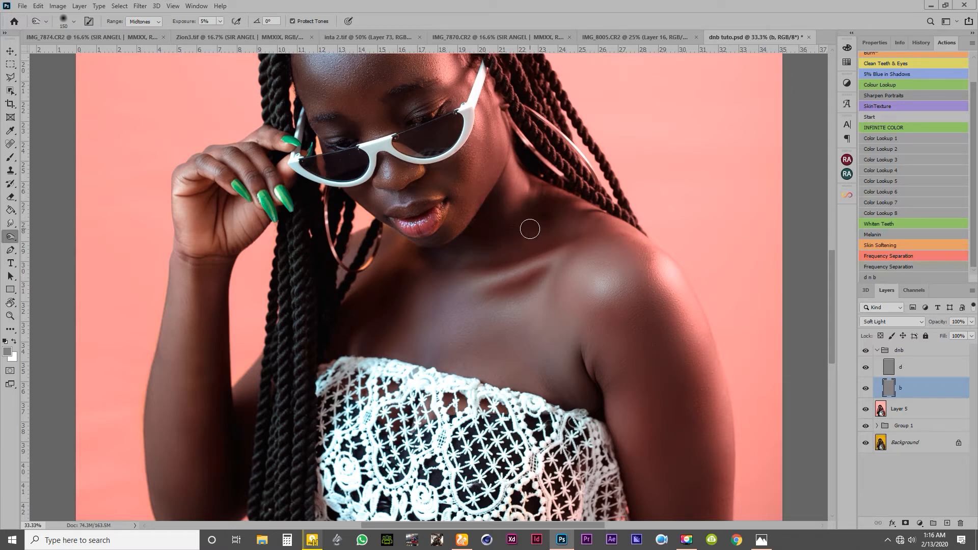
key(bracketright)
key(bracketright)
key(bracketleft)
key(bracketleft)
Burn the chest shadow along the upper edge of the lace top toward the armpit with a 500 px brush.
key(bracketright)
key(bracketright)
key(bracketright)
key(bracketright)
key(bracketright)
key(bracketright)
key(bracketright)
mouse_move(495, 352)
mouse_down()
mouse_move(513, 356)
mouse_move(437, 343)
mouse_move(507, 353)
mouse_move(597, 399)
mouse_up()
scroll(611, 357, down, 3)
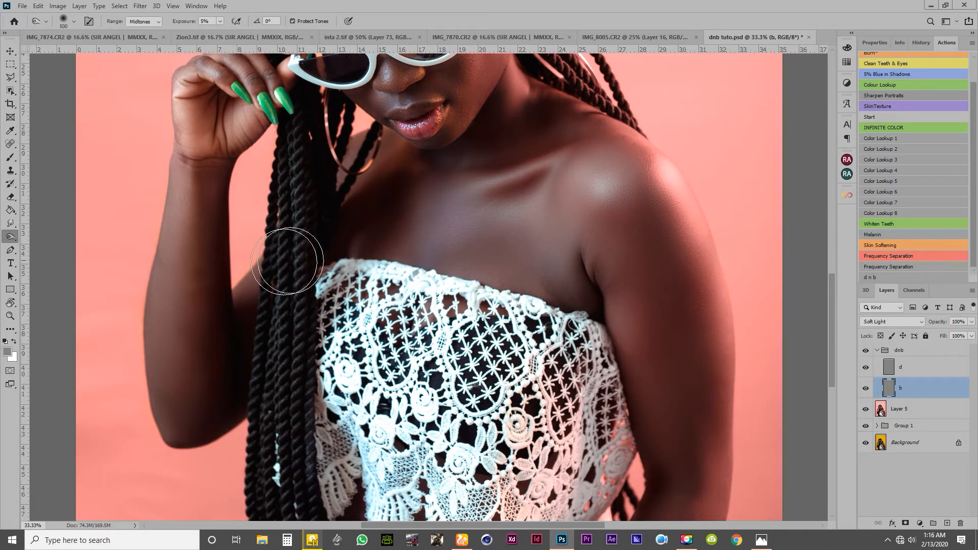
Burn the raised forearm from below the wrist down to the elbow with a 250 px brush.
scroll(229, 270, up, 2)
key(bracketleft)
key(bracketleft)
key(bracketleft)
key(bracketleft)
key(bracketleft)
key(bracketleft)
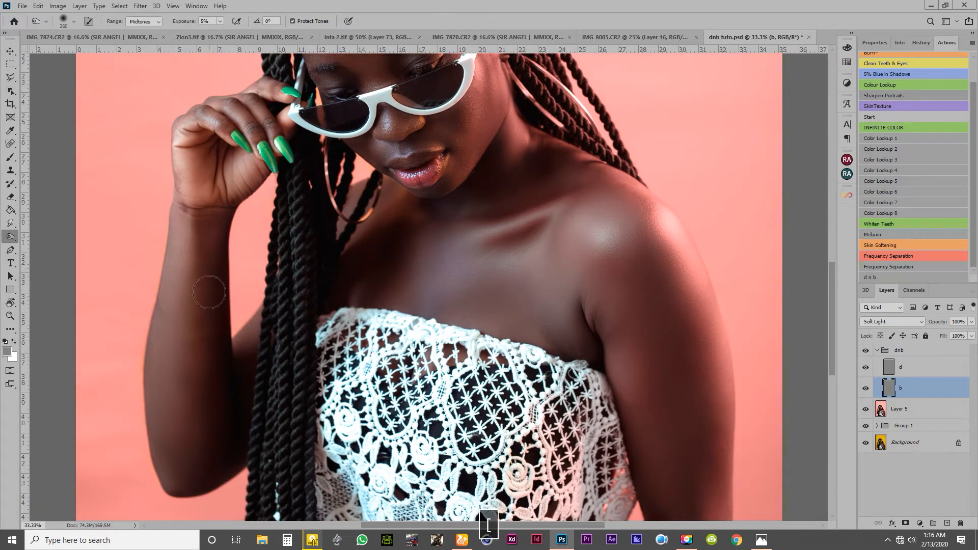
mouse_move(215, 268)
mouse_down()
mouse_move(214, 412)
mouse_move(216, 397)
mouse_move(205, 446)
mouse_move(195, 437)
mouse_move(188, 456)
mouse_up()
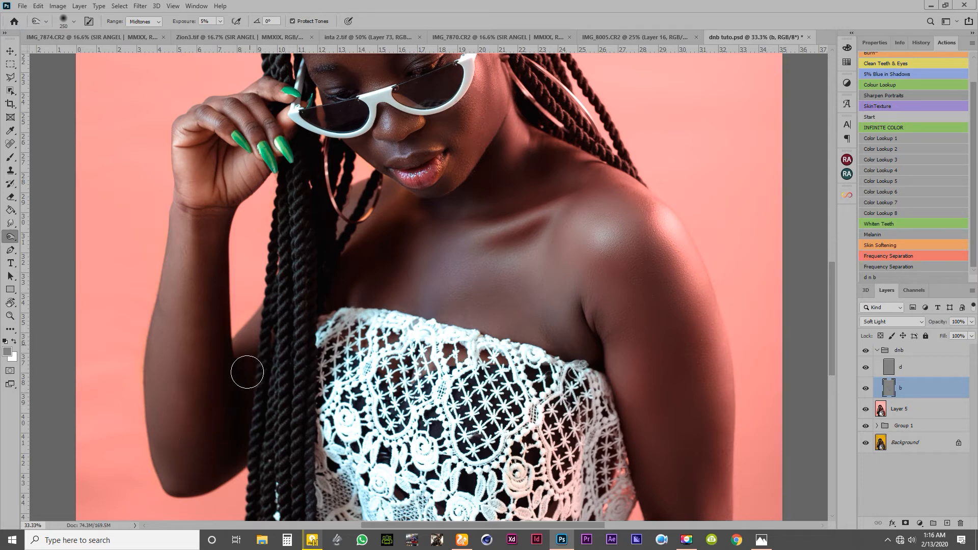
Burn the outer edge of the raised forearm with a brush of 125 to 150 px.
key(bracketleft)
key(bracketleft)
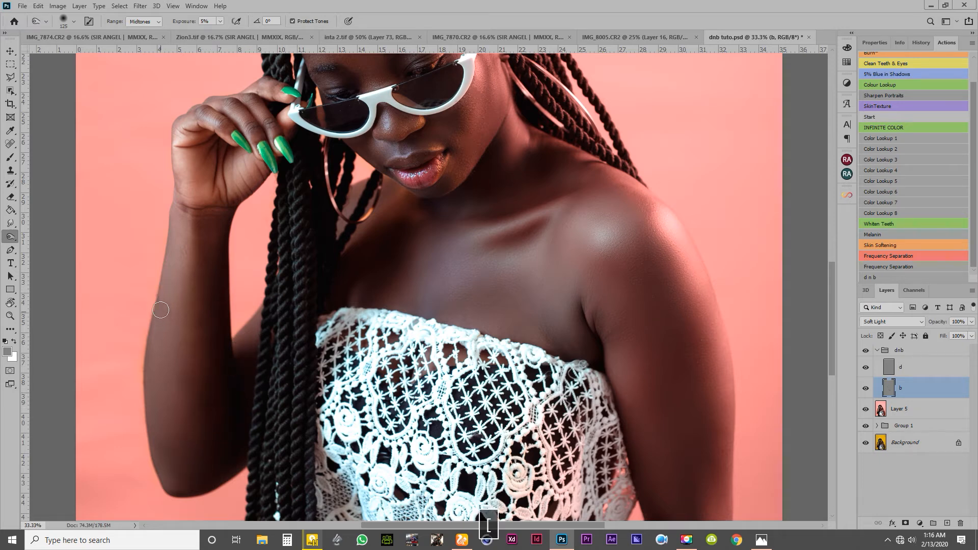
key(bracketright)
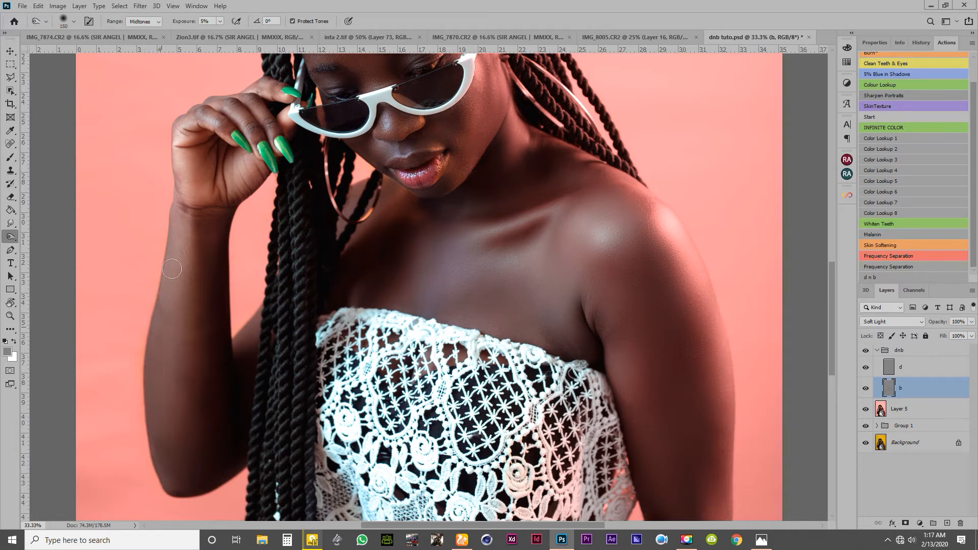
Burn the lowered arm from the shoulder toward the elbow with a 400 px brush.
scroll(203, 293, down, 3)
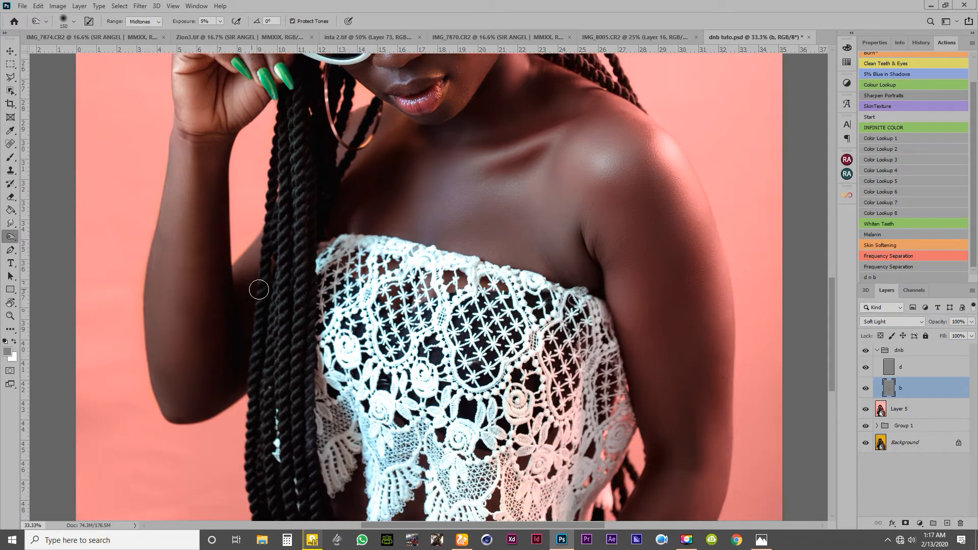
scroll(256, 286, up, 4)
scroll(386, 309, down, 3)
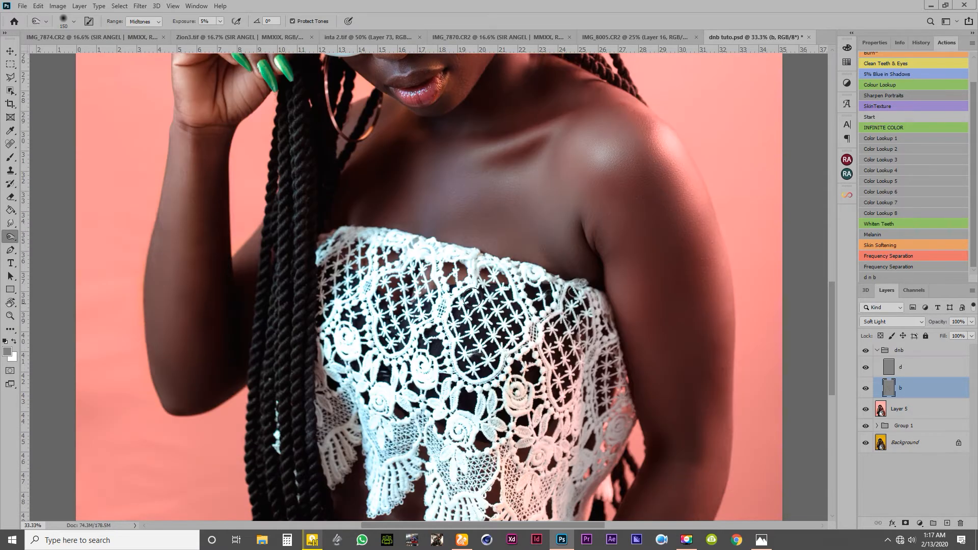
scroll(544, 279, down, 3)
key(bracketright)
key(bracketright)
key(bracketright)
key(space)
drag(660, 212, 564, 236)
key(bracketright)
key(bracketright)
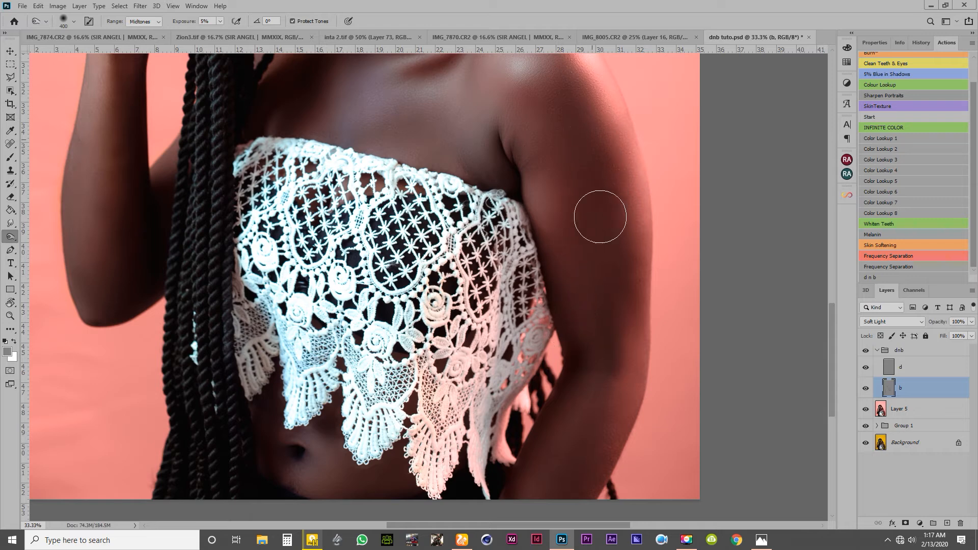
scroll(608, 204, up, 3)
scroll(606, 228, up, 1)
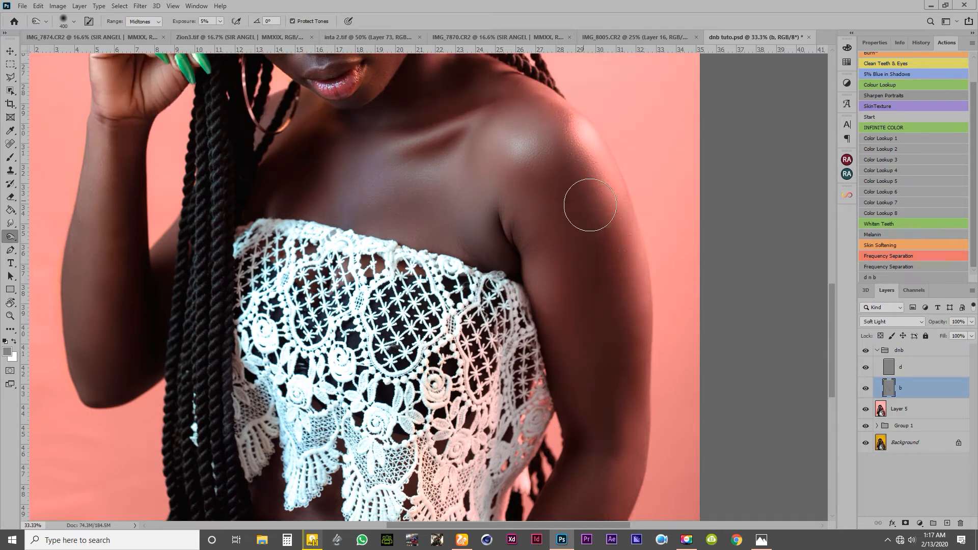
Burn the lowered arm's forearm from the elbow down to the photo's lower edge, using a brush of at least 250 px.
scroll(611, 316, down, 5)
scroll(611, 311, down, 2)
key(bracketleft)
key(bracketleft)
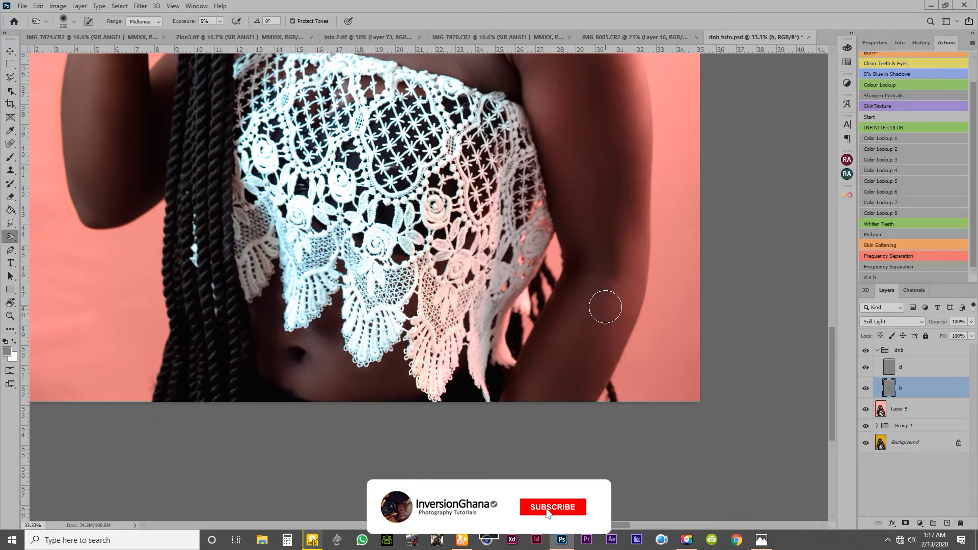
key(bracketright)
key(bracketright)
mouse_move(611, 285)
mouse_down()
mouse_move(588, 328)
mouse_move(579, 391)
mouse_up()
Burn the bare waist below the lace top with a 200 px brush and enlarge the brush to 400 px.
scroll(343, 321, down, 3)
key(bracketleft)
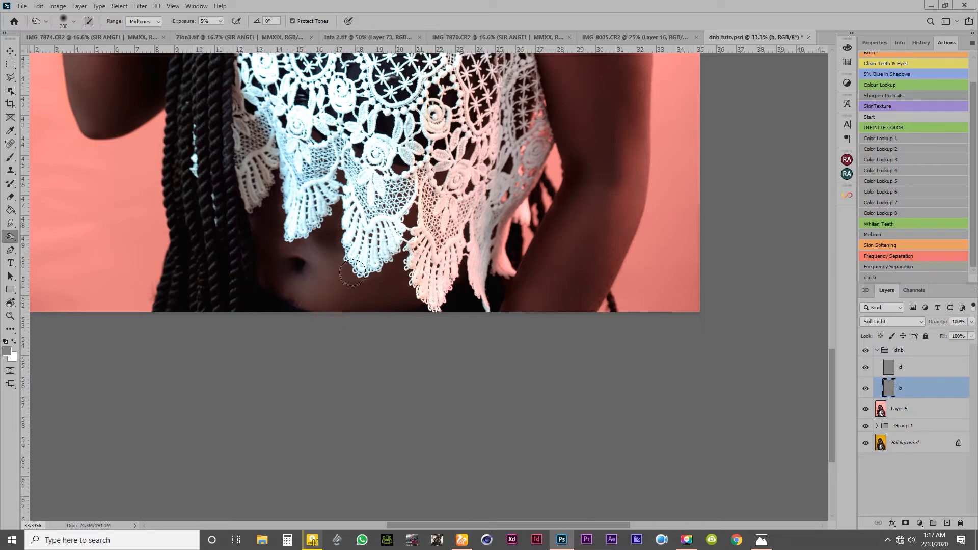
scroll(344, 251, up, 1)
scroll(344, 250, up, 2)
key(space)
mouse_move(160, 175)
mouse_down()
mouse_move(271, 274)
mouse_move(248, 286)
mouse_move(229, 317)
mouse_move(239, 299)
mouse_up()
key(bracketright)
key(bracketright)
key(space)
drag(287, 172, 287, 330)
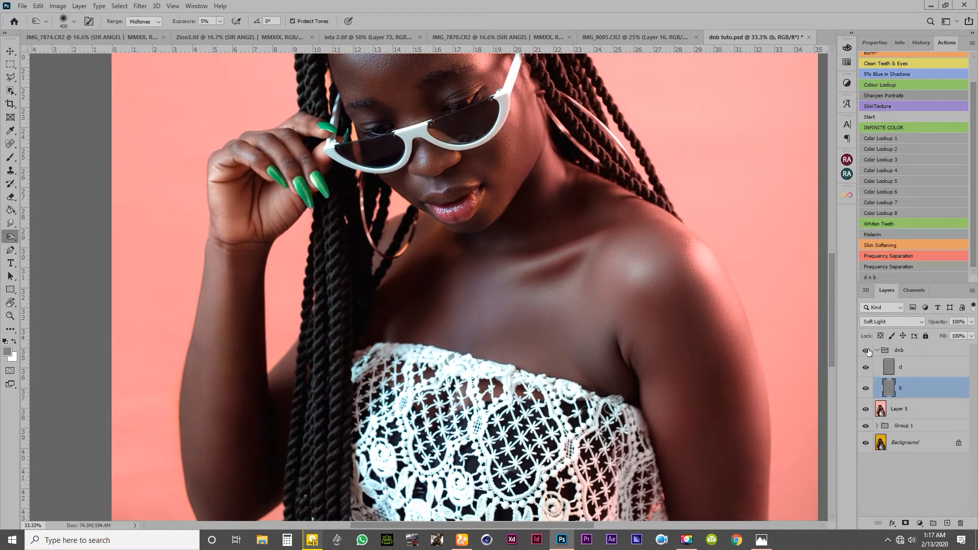
Burn the shadows on the raised hand's palm, fingers and wrist with a small brush of about 90 to 125 px.
scroll(473, 263, up, 2)
scroll(473, 263, up, 1)
key(bracketleft)
key(bracketleft)
key(bracketleft)
key(bracketleft)
key(bracketleft)
key(bracketleft)
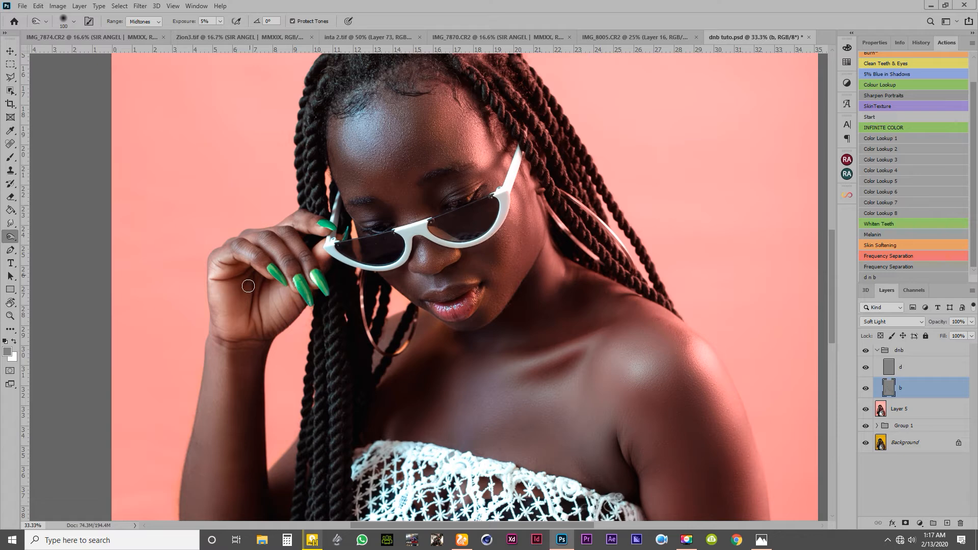
key(bracketleft)
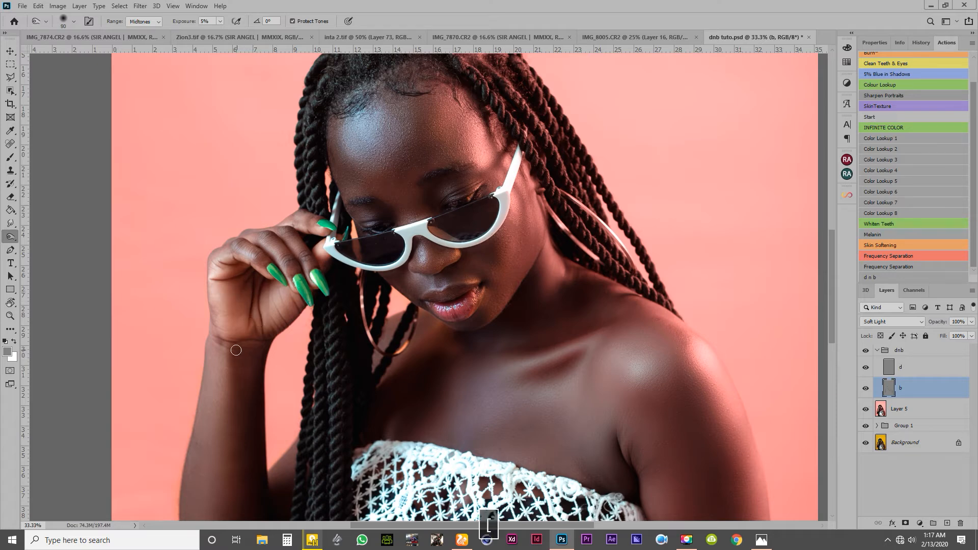
key(bracketleft)
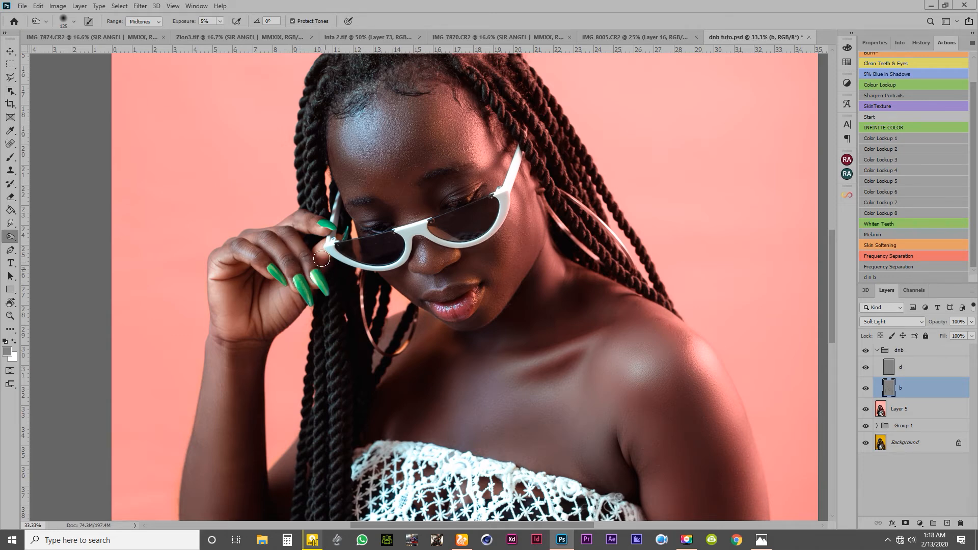
Compare the portrait with and without the burning by hiding and showing the dnb group.
scroll(397, 278, down, 3)
scroll(504, 275, up, 5)
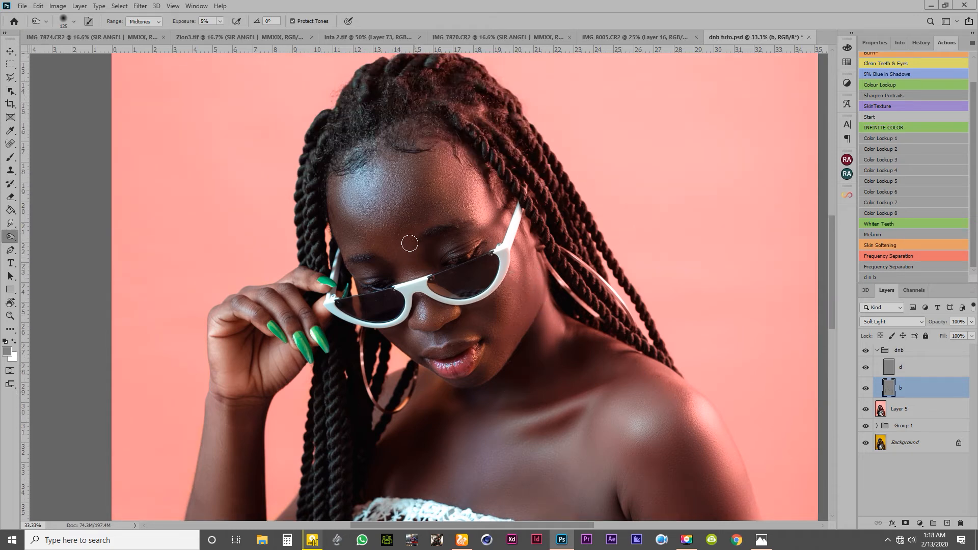
click(865, 350)
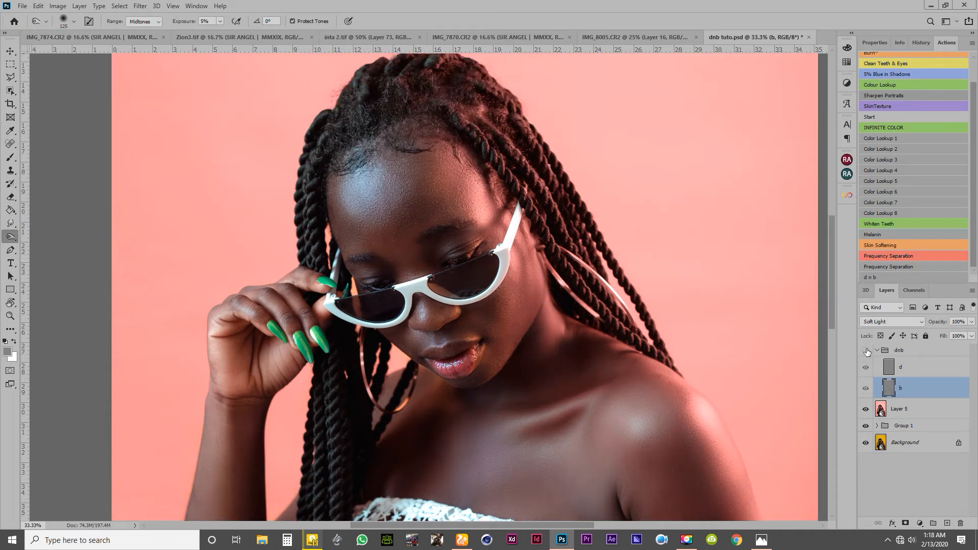
click(866, 351)
Make layer d active and switch to the Dodge tool with its exposure set to 5%.
click(892, 369)
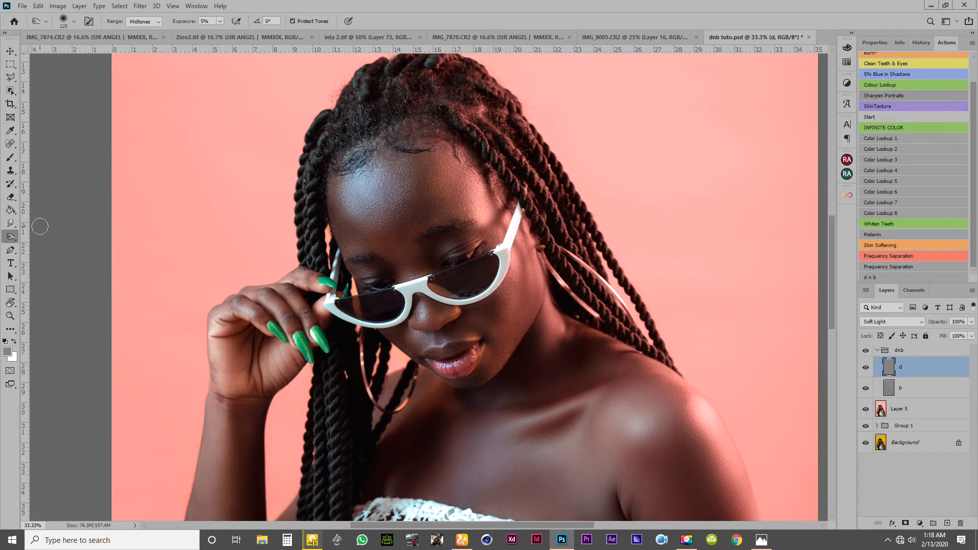
right_click(9, 238)
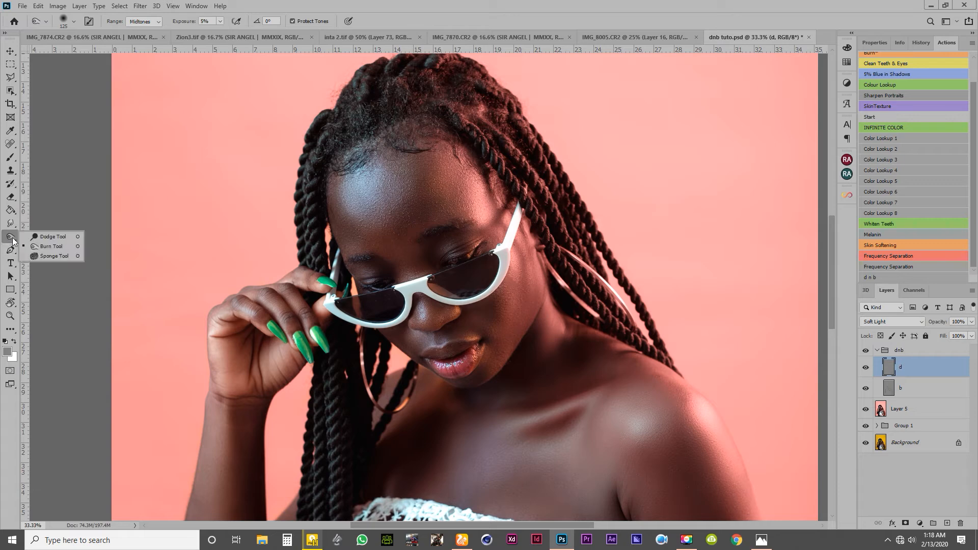
click(48, 235)
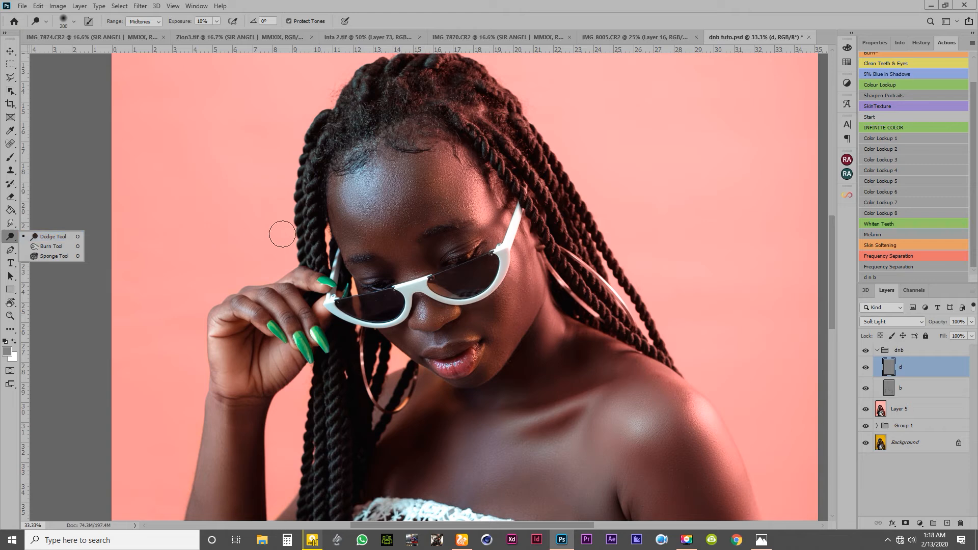
click(51, 237)
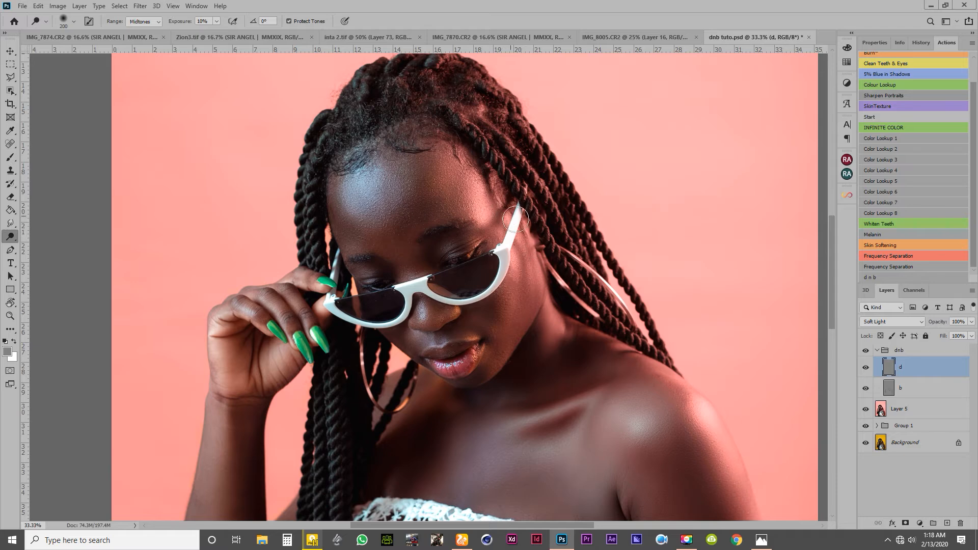
key(Return)
text(5)
key(Return)
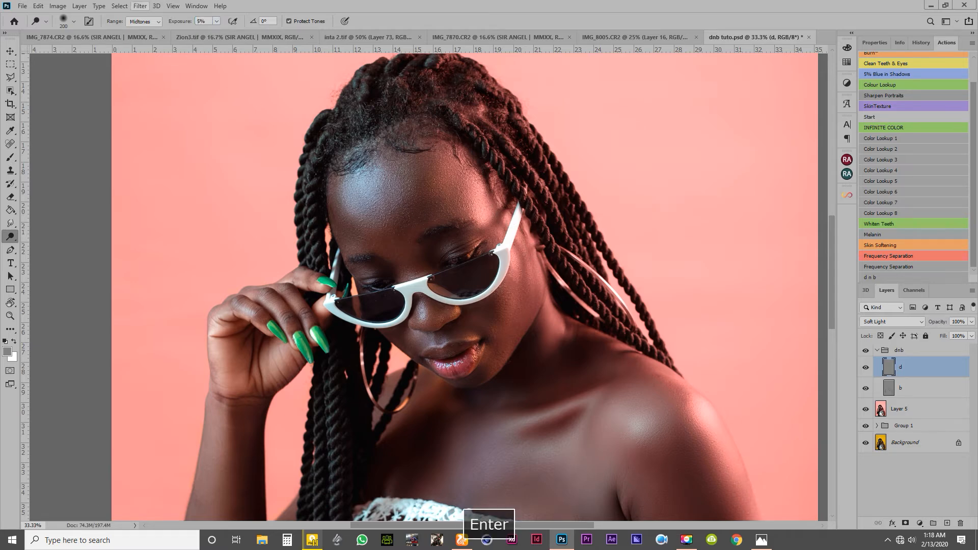
Set the dodge range to Midtones and dodge the forehead highlights with the brush reduced to 100 px.
click(145, 21)
click(141, 34)
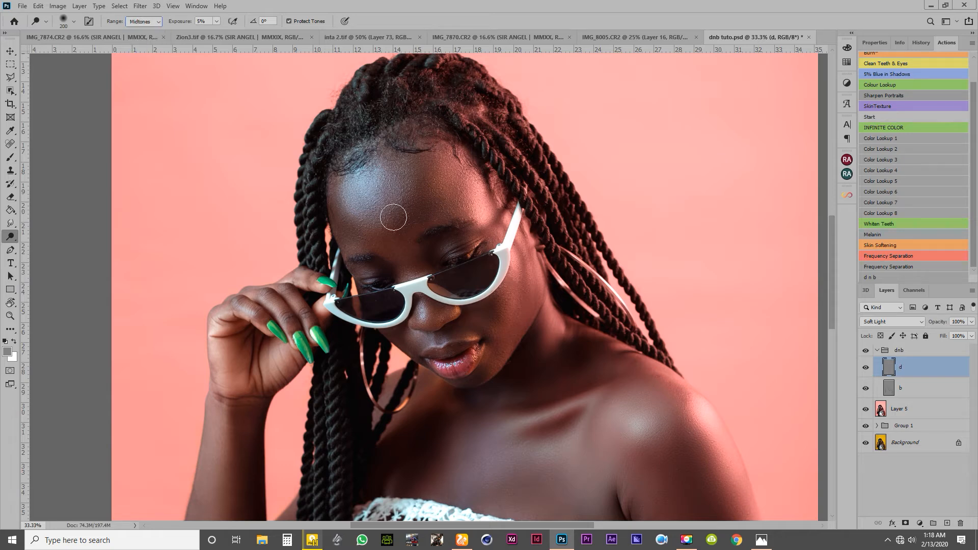
key(bracketleft)
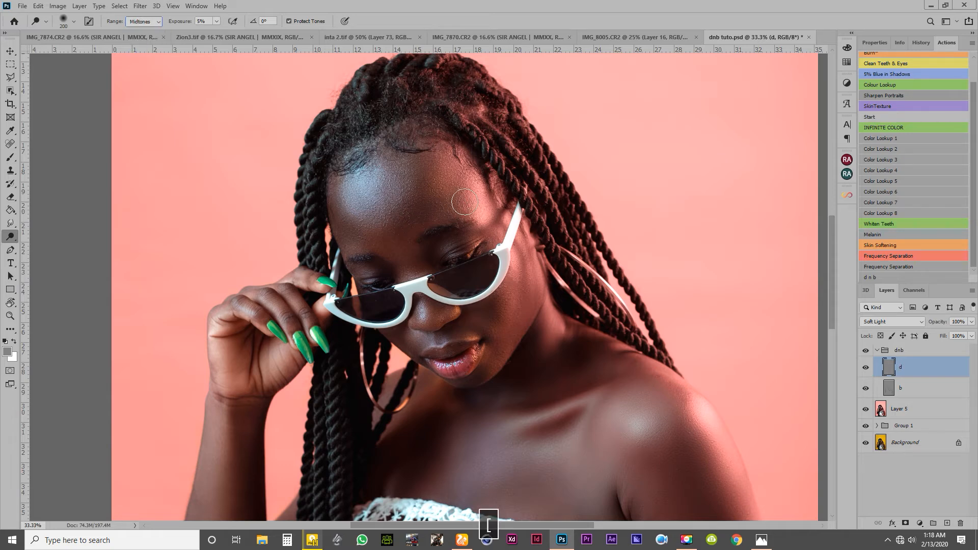
key(bracketleft)
key(bracketleft)
key(bracketleft)
key(ctrl+x)
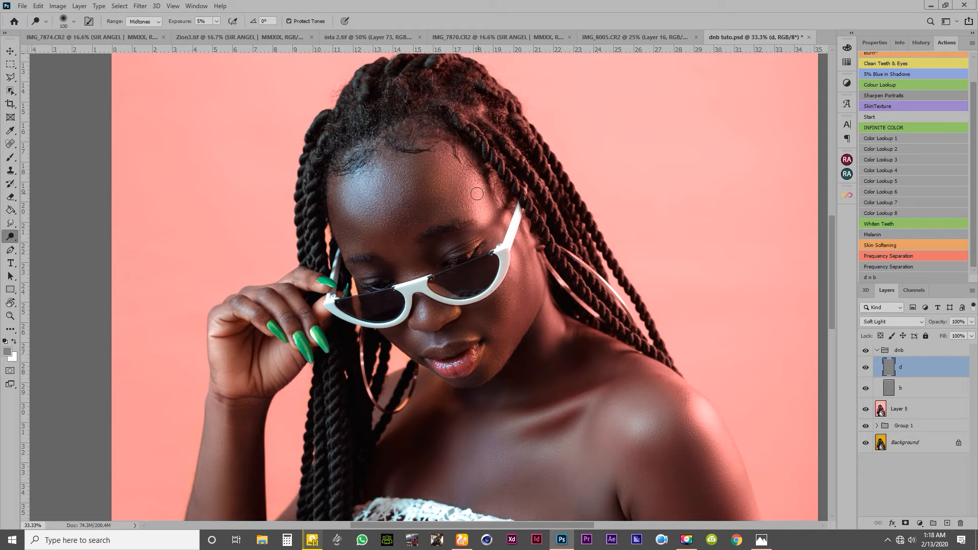
Dodge the highlights along the nose with a 70 px brush.
scroll(478, 189, down, 3)
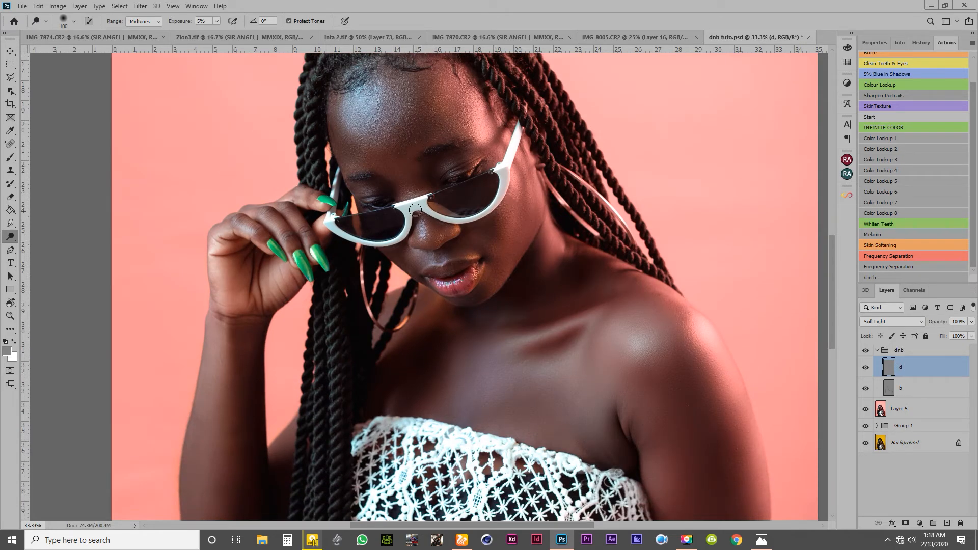
key(bracketleft)
key(bracketleft)
key(bracketleft)
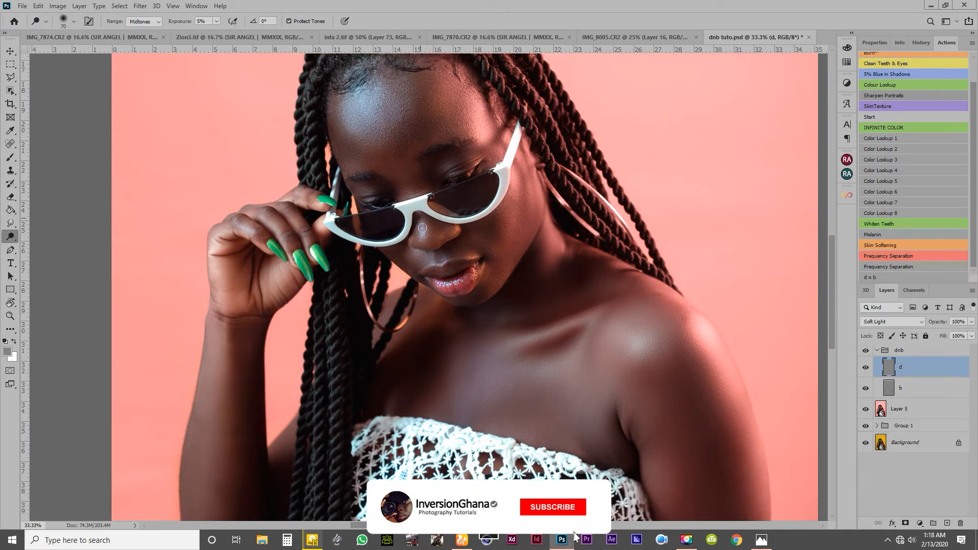
scroll(438, 260, up, 1)
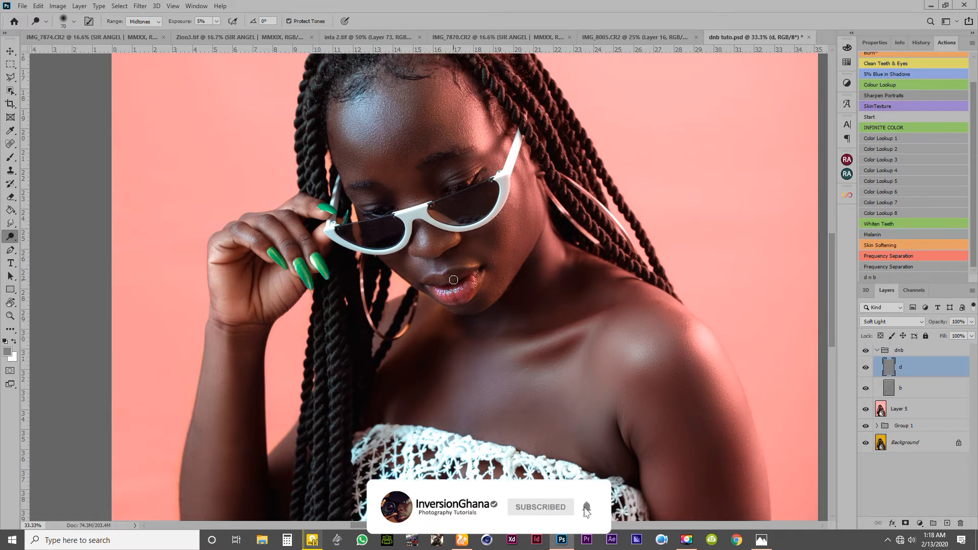
Dodge the highlights on the lips with a small brush of about 20 to 60 px.
scroll(451, 281, up, 1)
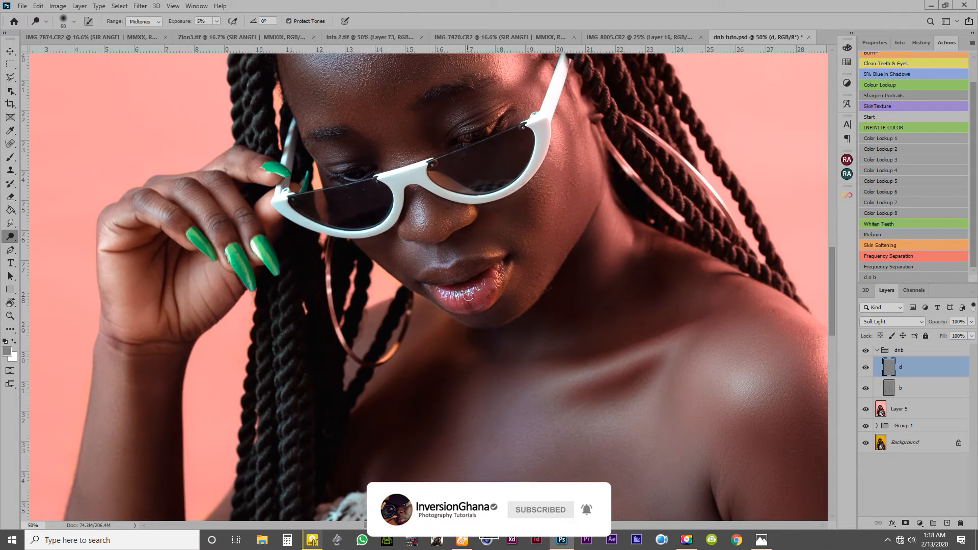
key(bracketleft)
key(bracketleft)
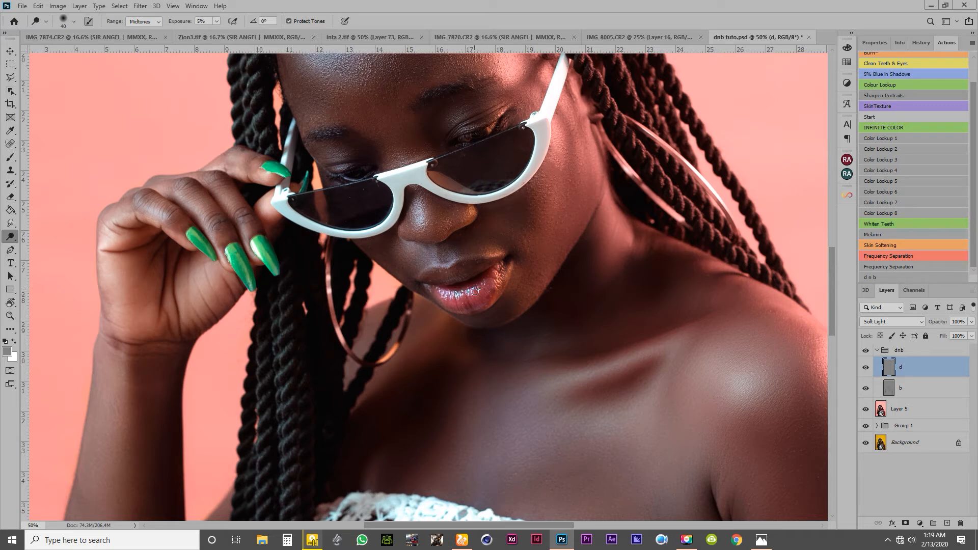
key(bracketleft)
key(bracketleft)
key(bracketright)
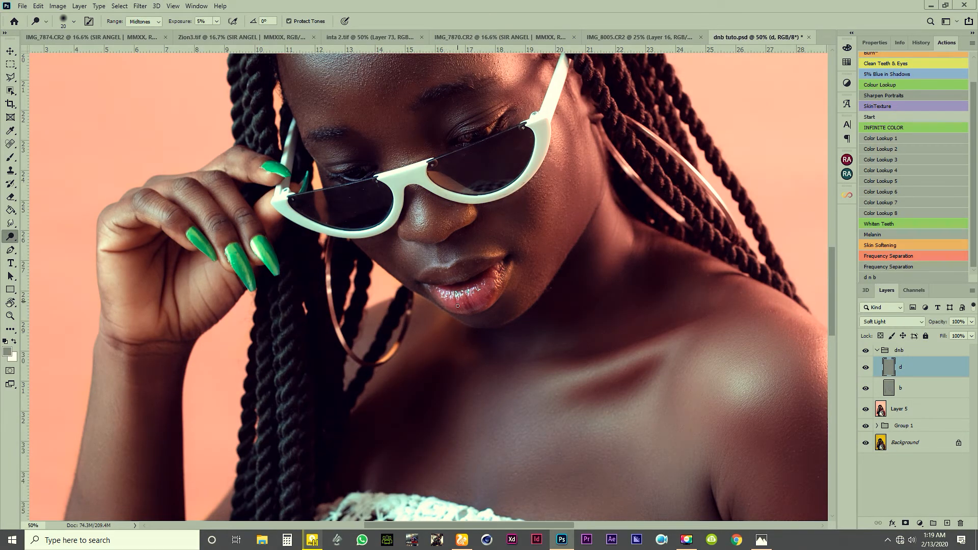
scroll(465, 305, up, 2)
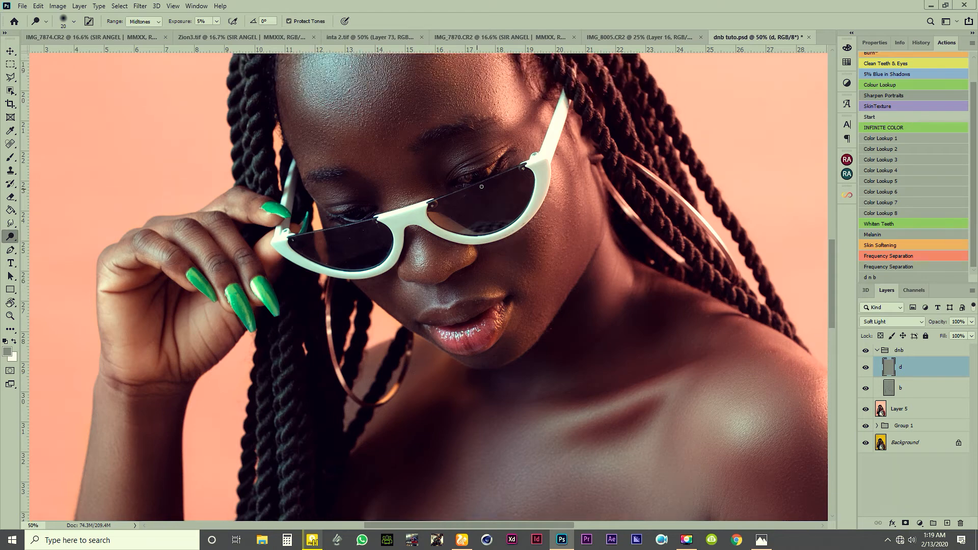
scroll(478, 180, down, 2)
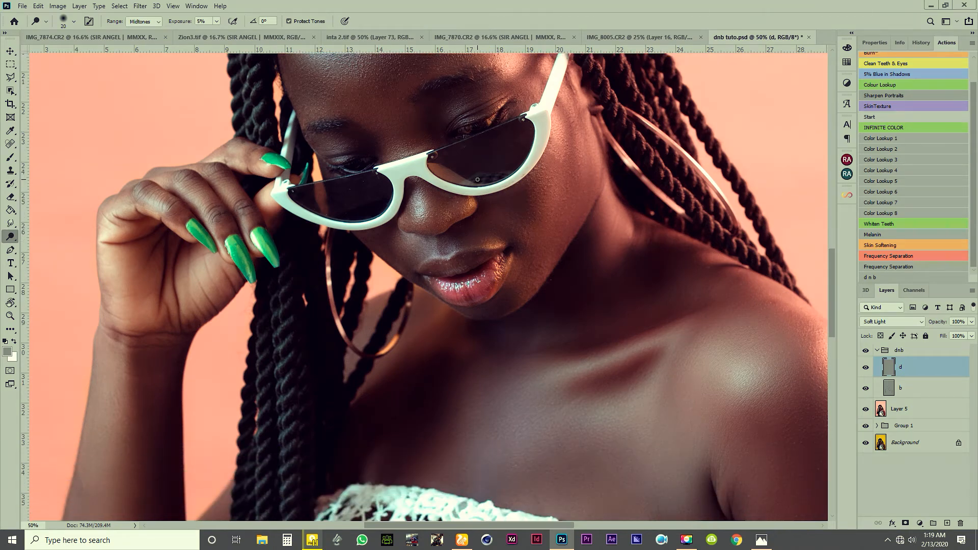
scroll(473, 178, down, 3)
scroll(476, 181, up, 7)
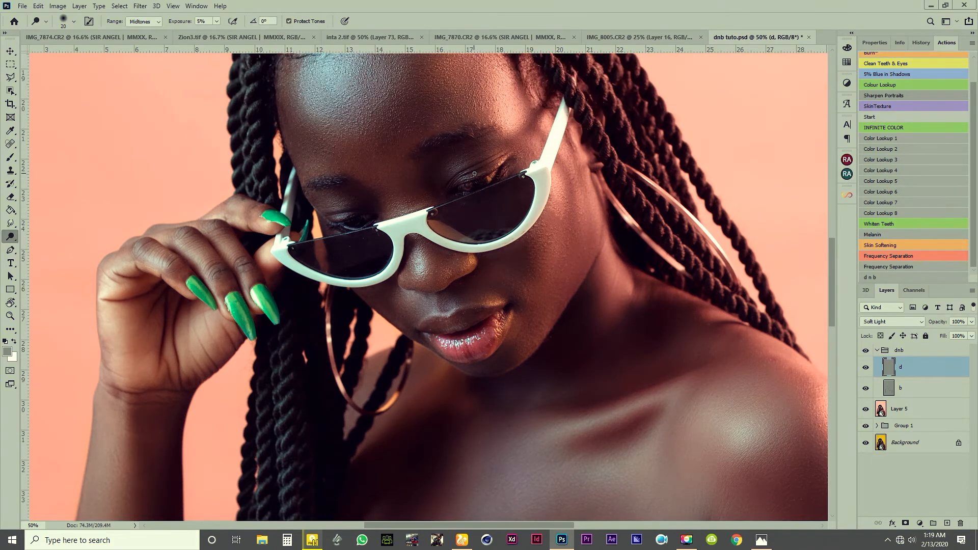
scroll(478, 183, down, 4)
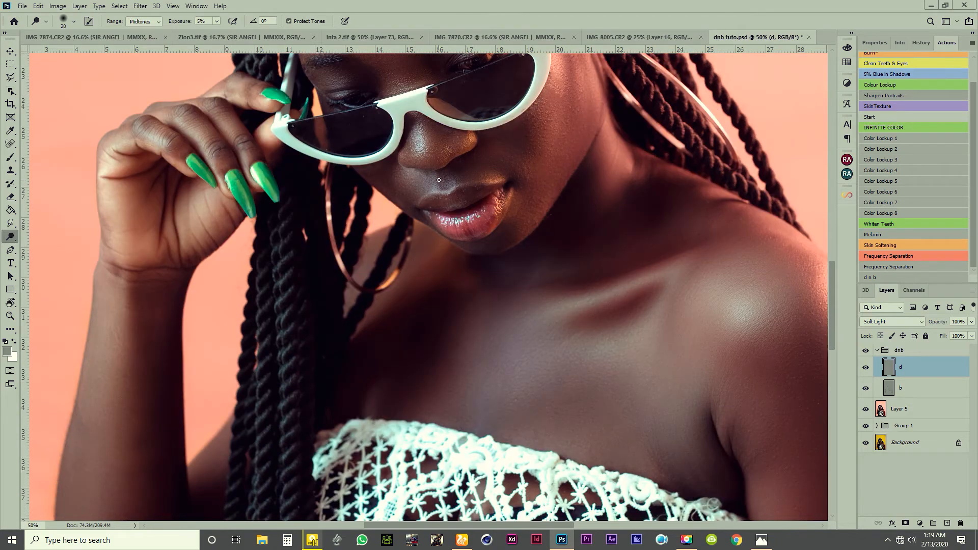
Enlarge the brush to 80 px and dodge both upper eyelids above the sunglasses.
key(bracketright)
key(bracketright)
key(bracketright)
key(bracketright)
scroll(420, 204, up, 3)
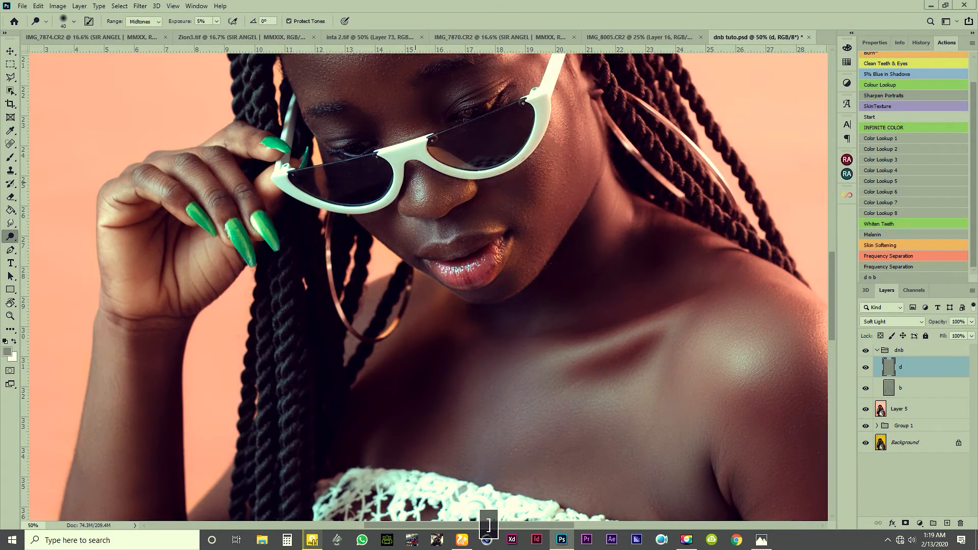
scroll(421, 204, up, 3)
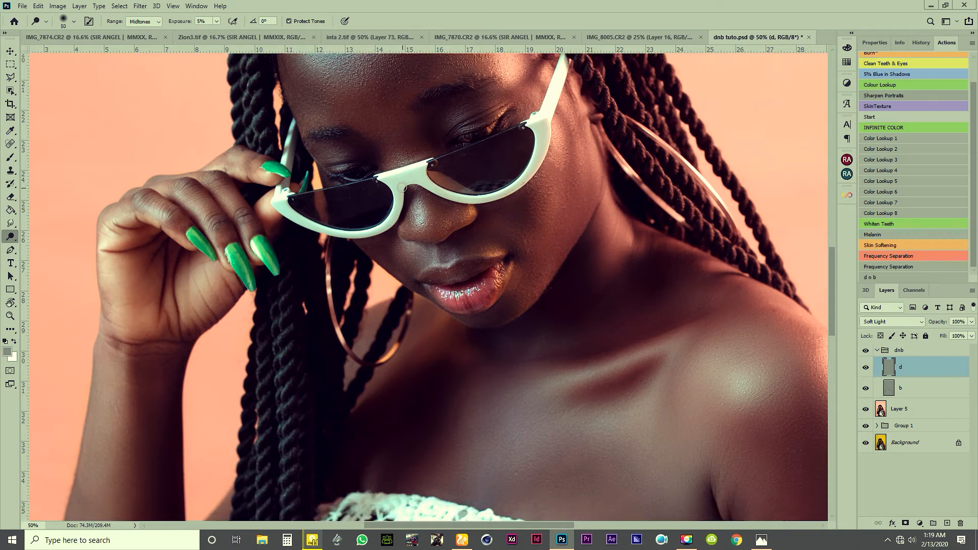
key(bracketright)
key(bracketright)
key(bracketright)
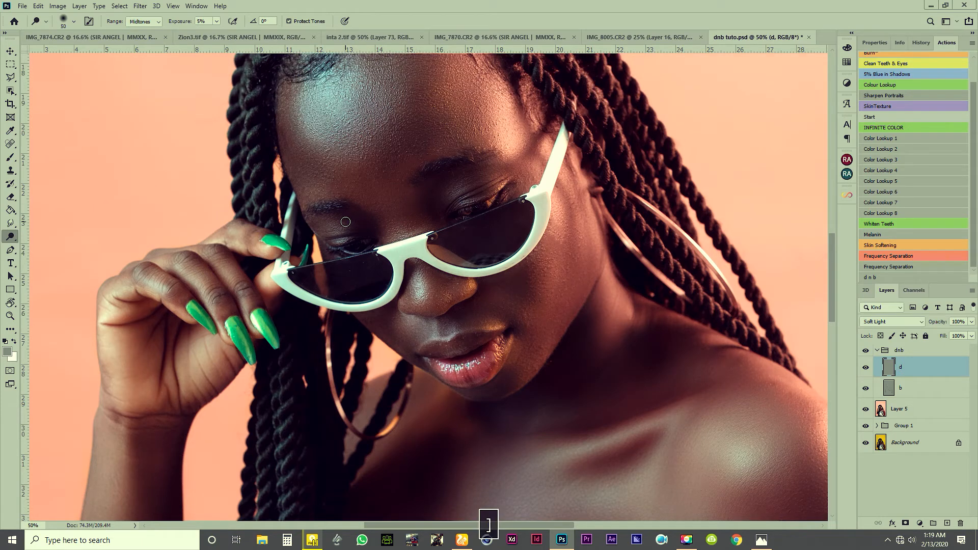
drag(341, 232, 351, 238)
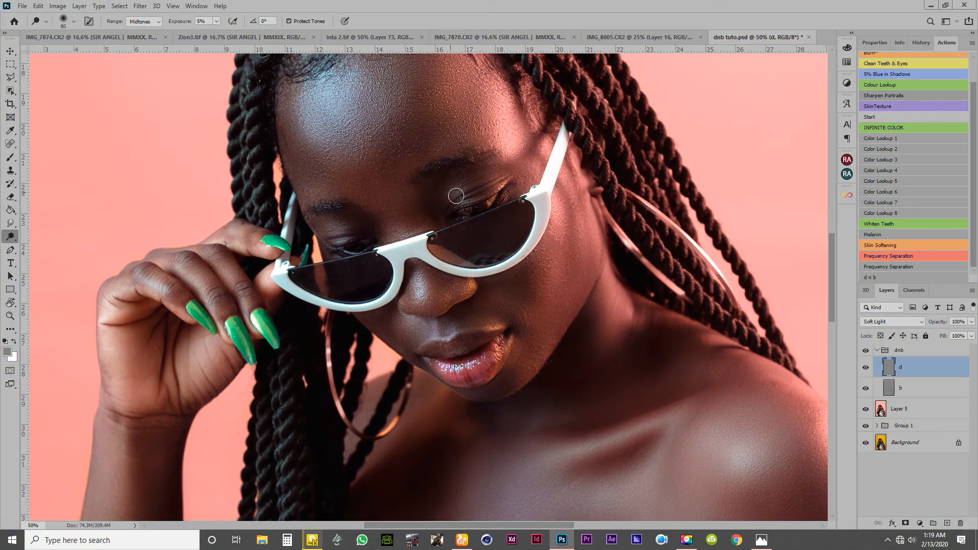
mouse_move(456, 195)
mouse_down()
mouse_move(467, 197)
mouse_move(461, 183)
mouse_up()
Dodge the cheek beside the sunglasses and the forehead above the eyebrow, enlarging the brush from 80 to 150 px.
scroll(520, 179, down, 5)
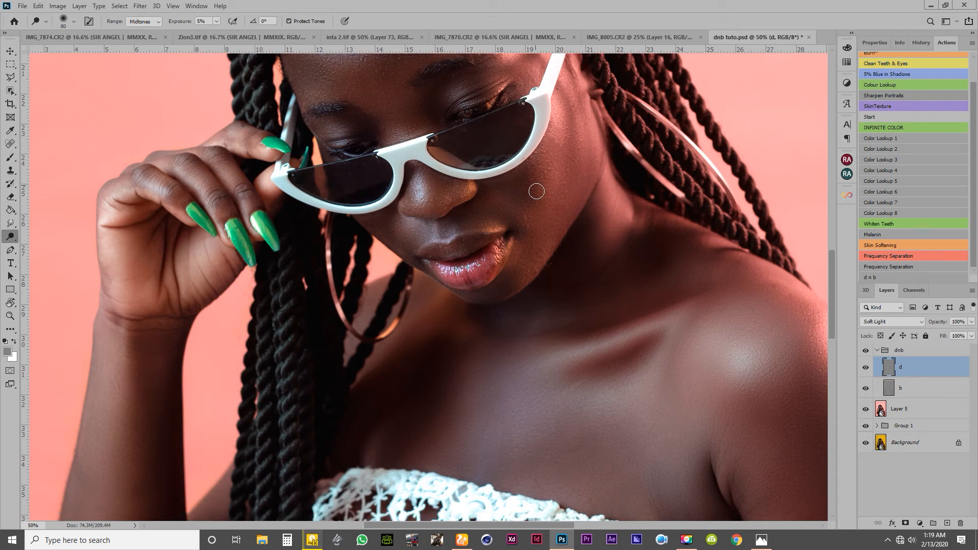
scroll(540, 181, up, 5)
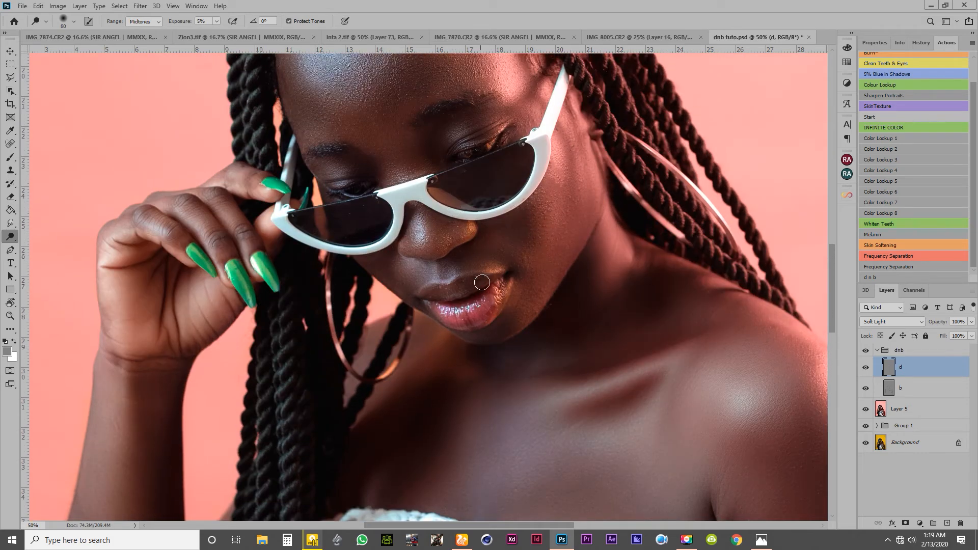
key(bracketright)
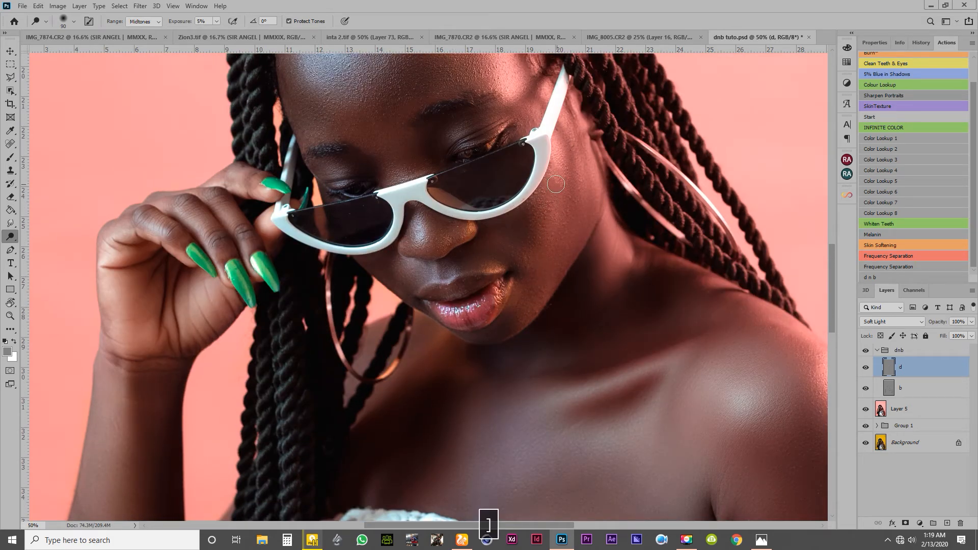
key(bracketright)
key(bracketright)
scroll(551, 245, down, 2)
scroll(556, 247, up, 4)
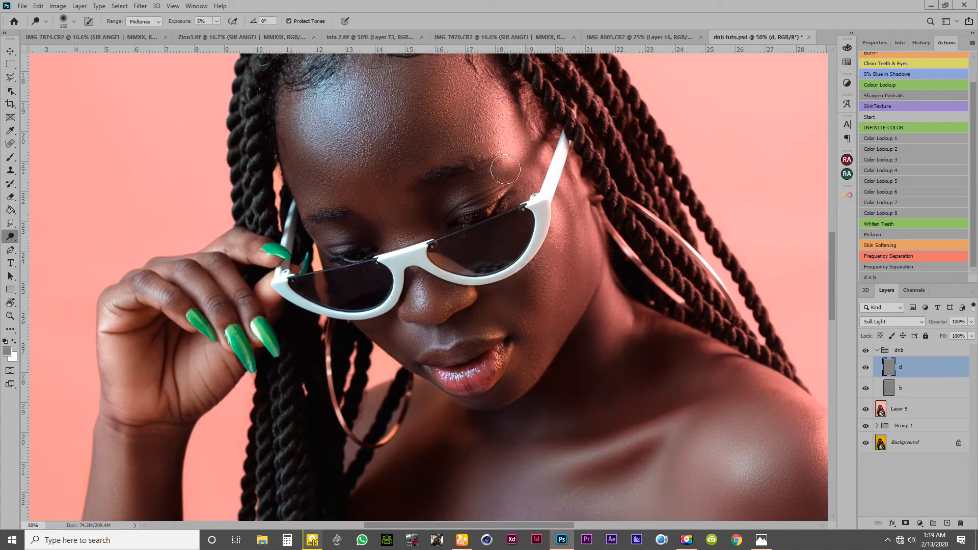
scroll(484, 151, up, 1)
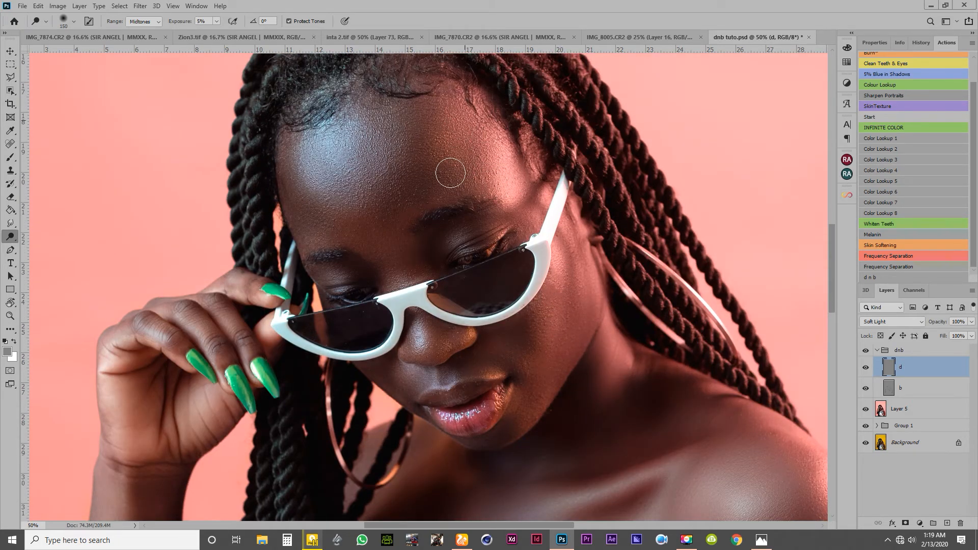
Dodge the skin above the eyebrow nearest the raised hand with a 100 px brush.
scroll(364, 205, down, 1)
key(bracketleft)
key(bracketleft)
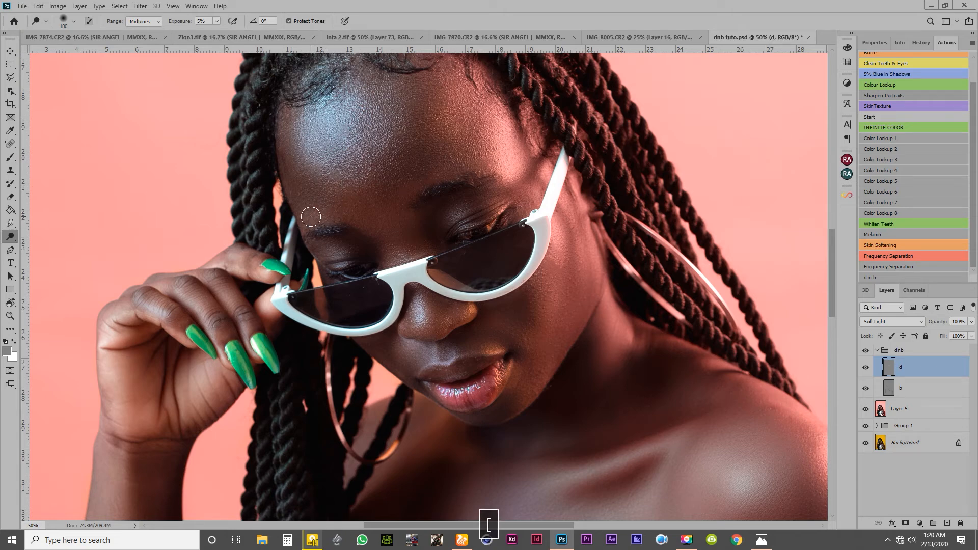
scroll(320, 214, down, 2)
Dodge the fingers and back of the raised hand with the brush reduced to 70 px.
scroll(320, 214, down, 5)
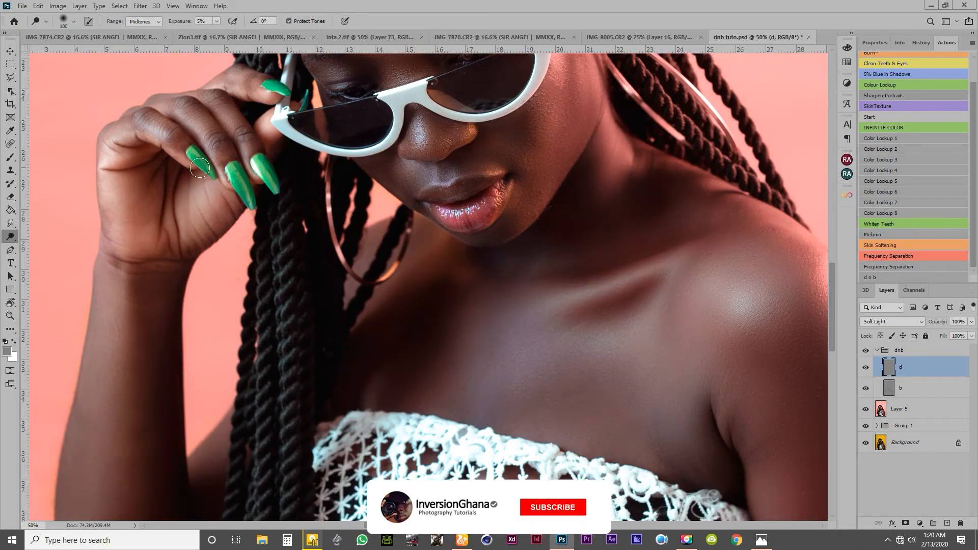
key(ctrl+minus)
key(bracketleft)
key(bracketleft)
key(bracketleft)
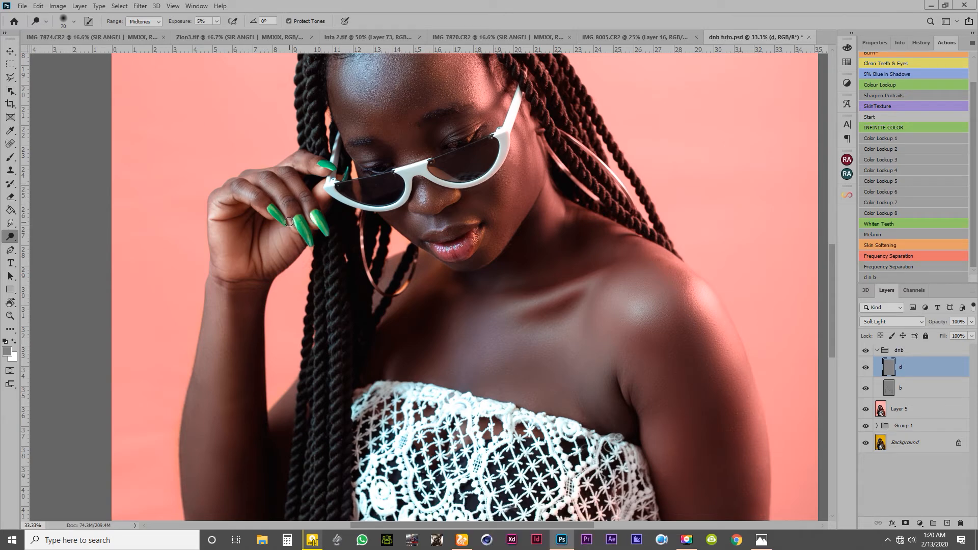
Dodge the forearm of the raised arm with the brush enlarged to 200 px.
scroll(290, 223, down, 5)
key(bracketright)
key(bracketright)
key(bracketright)
key(bracketright)
key(bracketright)
key(bracketright)
scroll(227, 208, down, 5)
key(bracketright)
scroll(221, 164, up, 3)
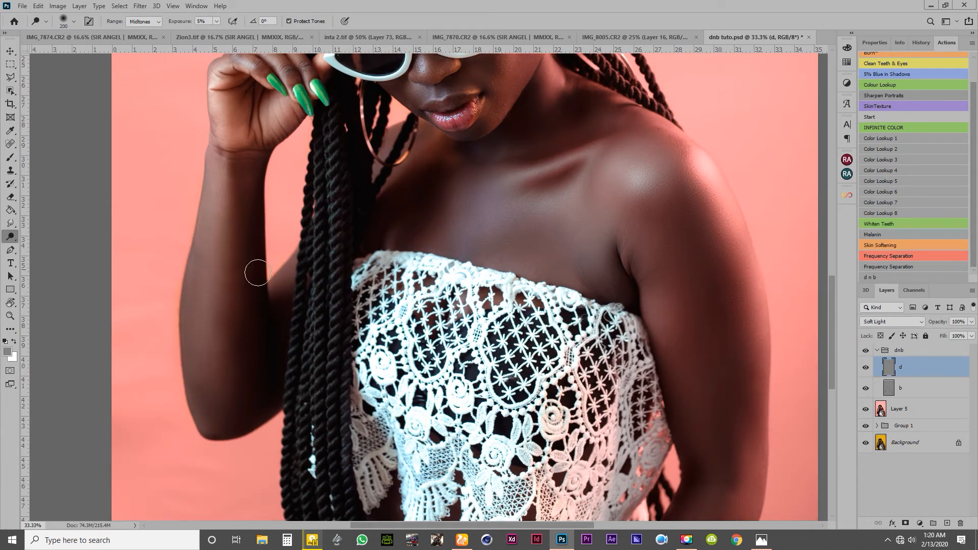
Dodge the highlight on the bare shoulder with a brush of about 200 to 250 px.
scroll(640, 284, up, 2)
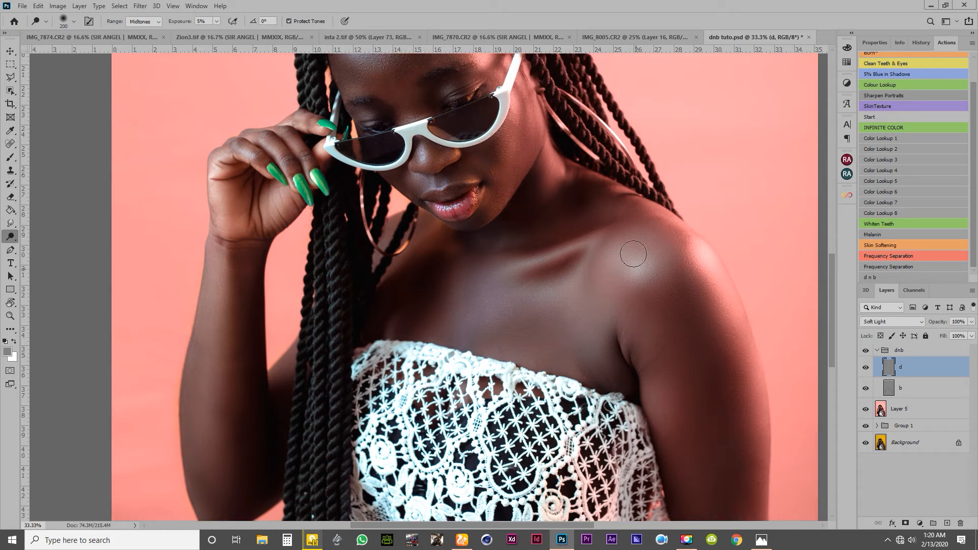
key(bracketright)
key(bracketright)
key(bracketleft)
key(bracketleft)
key(bracketright)
Undo the broad stroke across the upper chest and dodge the collarbone with a 125 px brush.
mouse_move(463, 306)
mouse_down()
mouse_move(518, 274)
mouse_move(549, 267)
mouse_up()
key(ctrl+z)
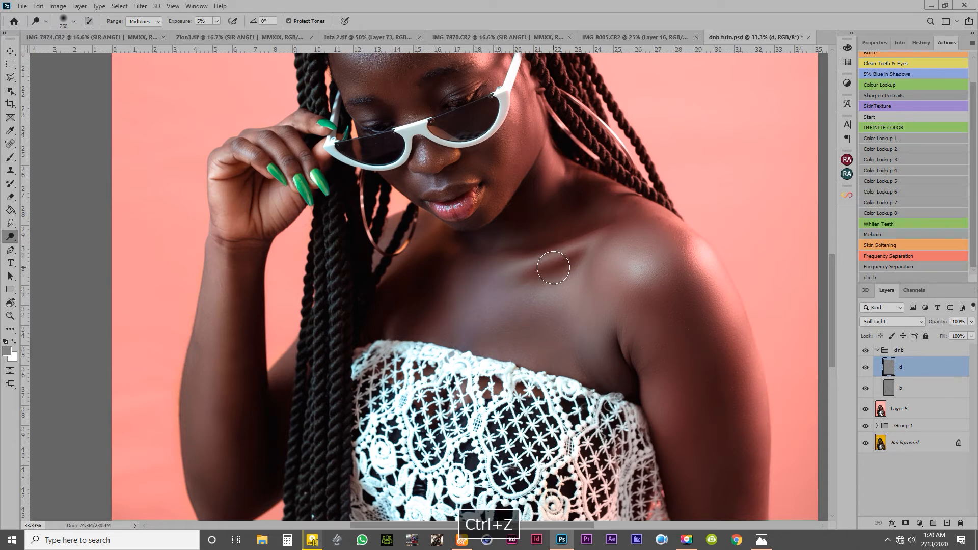
key(bracketleft)
key(bracketleft)
key(bracketleft)
key(bracketleft)
key(bracketleft)
key(bracketright)
drag(584, 243, 512, 268)
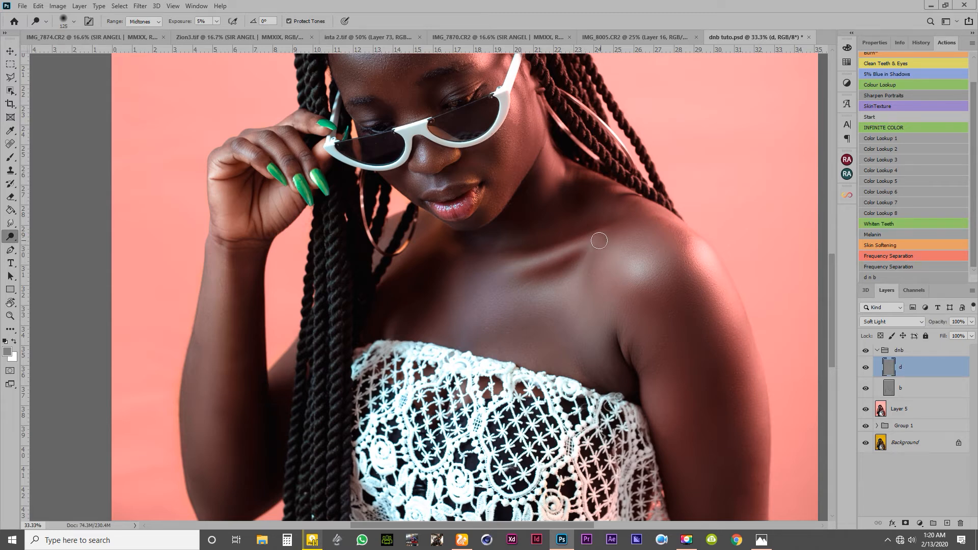
Dodge the area between shoulder and chest with a 200 px brush and the collarbone's inner end with a 125 px brush.
scroll(586, 242, up, 2)
key(bracketright)
key(bracketright)
key(bracketright)
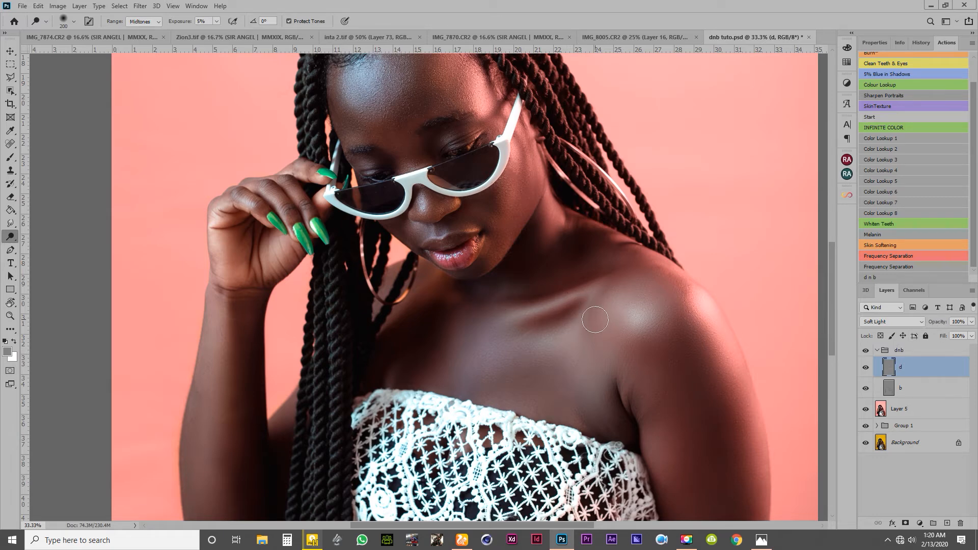
scroll(594, 324, up, 1)
scroll(593, 324, down, 2)
key(bracketleft)
key(bracketleft)
key(bracketleft)
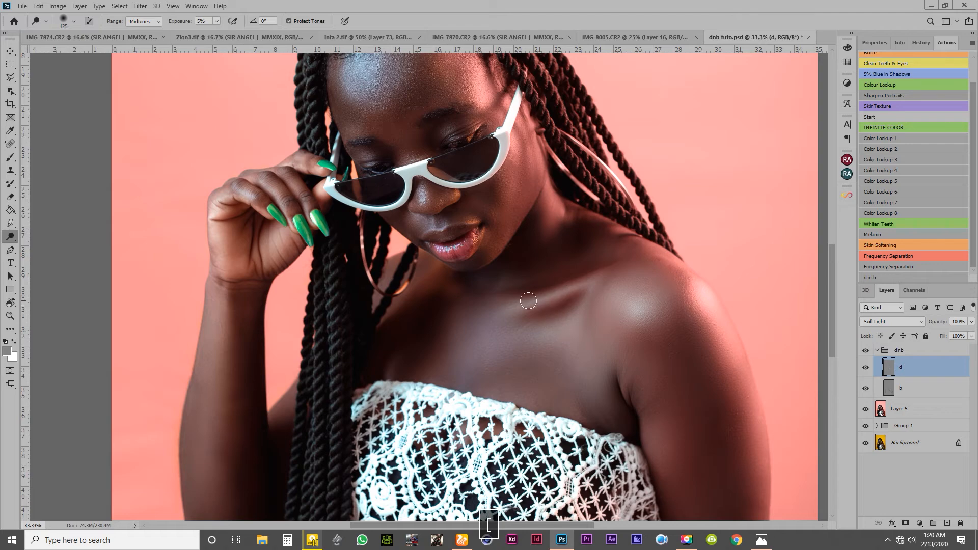
Dodge the chest above the lace top with the brush enlarged to about 175 px.
scroll(503, 304, down, 1)
scroll(503, 305, down, 1)
key(bracketright)
key(bracketright)
key(bracketright)
key(bracketright)
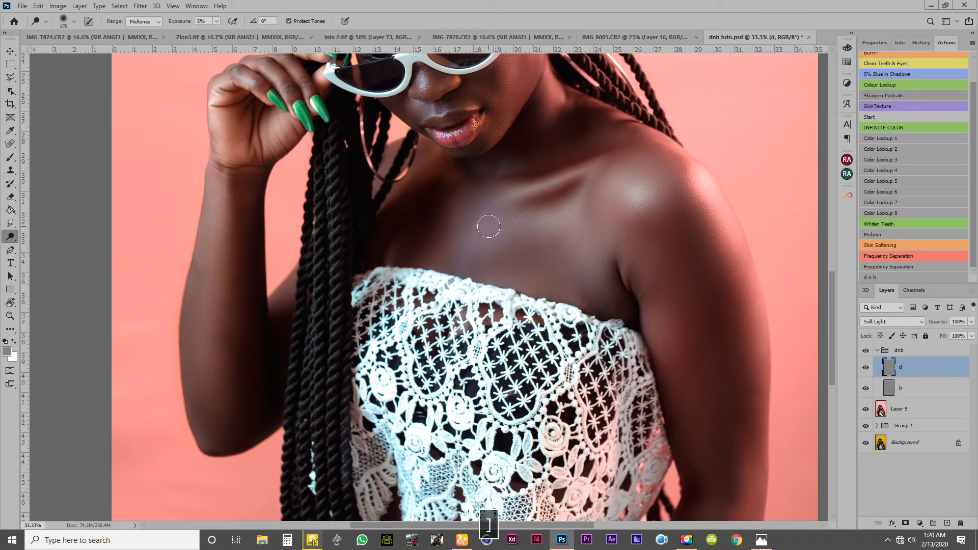
Dodge the elbow area of the lowered arm with a 150 px brush.
scroll(561, 239, down, 1)
scroll(562, 239, down, 2)
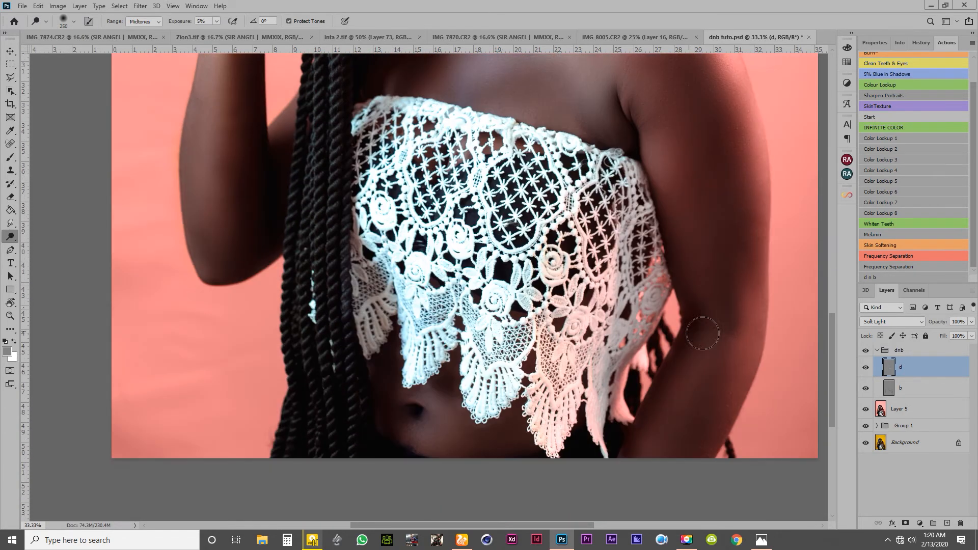
key(bracketleft)
key(bracketleft)
key(bracketleft)
mouse_move(709, 337)
mouse_down()
mouse_move(663, 433)
mouse_move(741, 296)
mouse_move(744, 333)
mouse_up()
key(bracketright)
Dodge the bare waist around the navel below the lace top with a 150 px brush.
key(bracketleft)
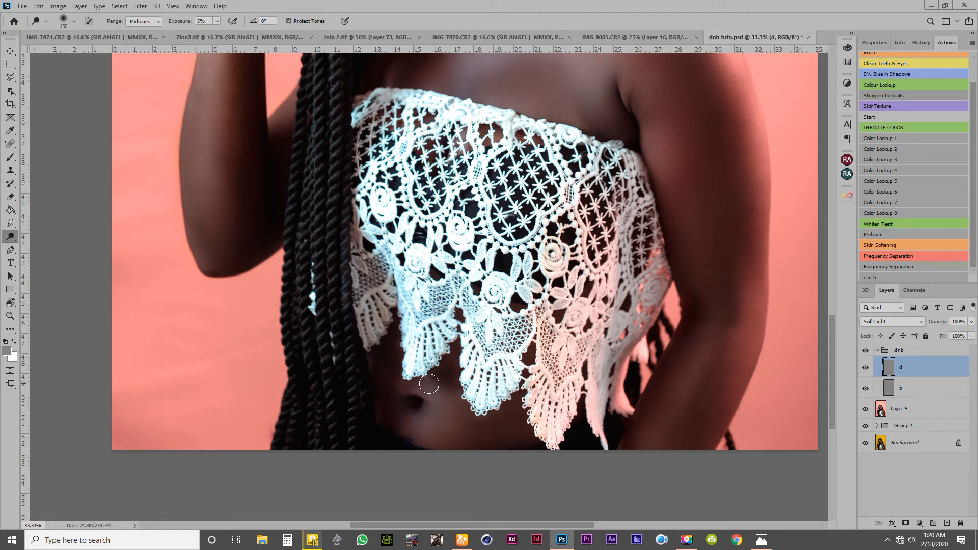
scroll(439, 428, down, 1)
key(ctrl+minus)
key(ctrl+minus)
key(ctrl+minus)
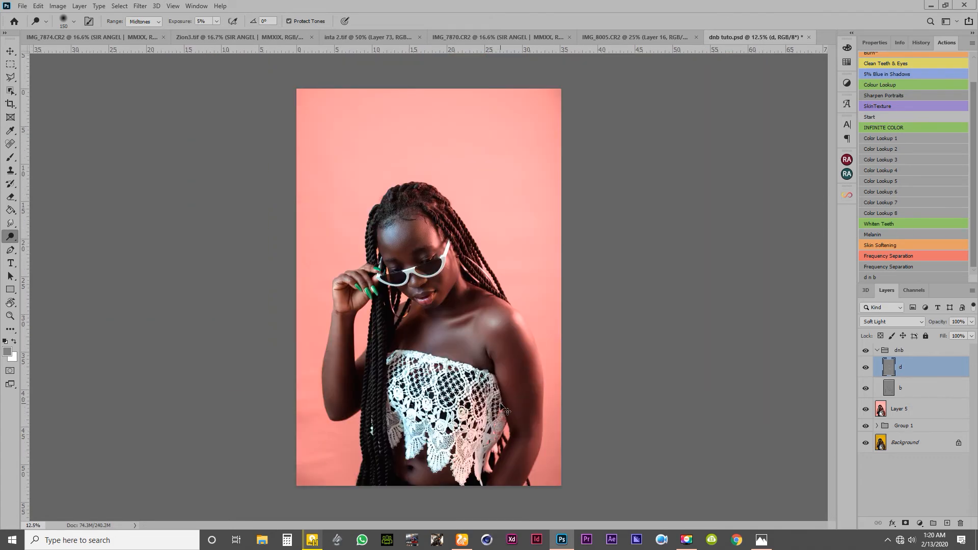
Reduce the Dodge brush to 45 px for fine work on the face.
key(ctrl+equal)
key(ctrl+equal)
key(ctrl+equal)
drag(350, 259, 442, 265)
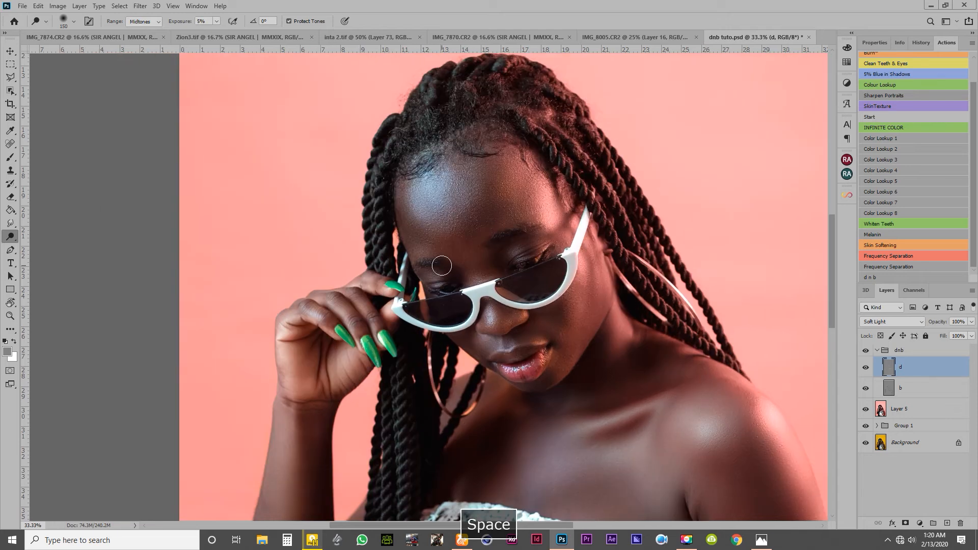
key(ctrl+equal)
key(bracketleft)
key(bracketleft)
key(bracketleft)
key(bracketleft)
key(bracketleft)
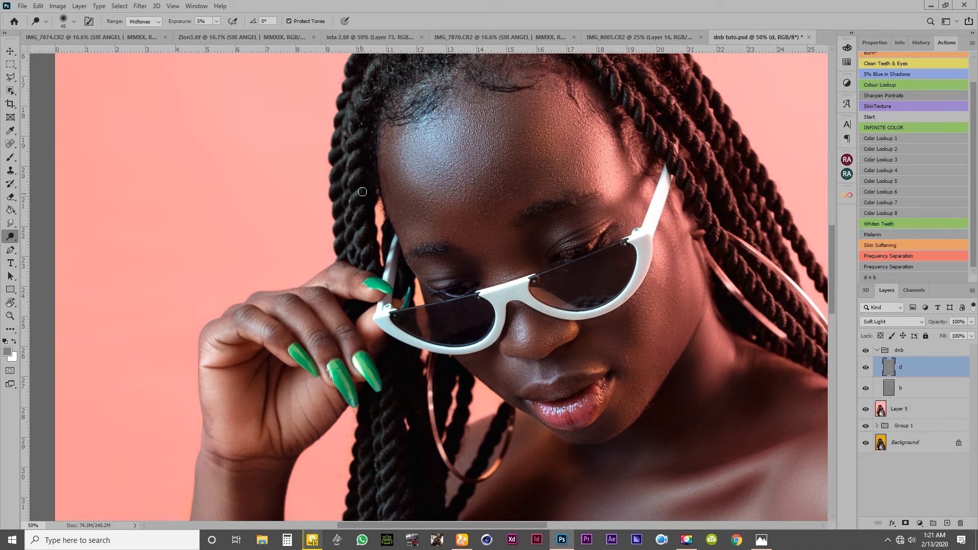
scroll(360, 211, up, 3)
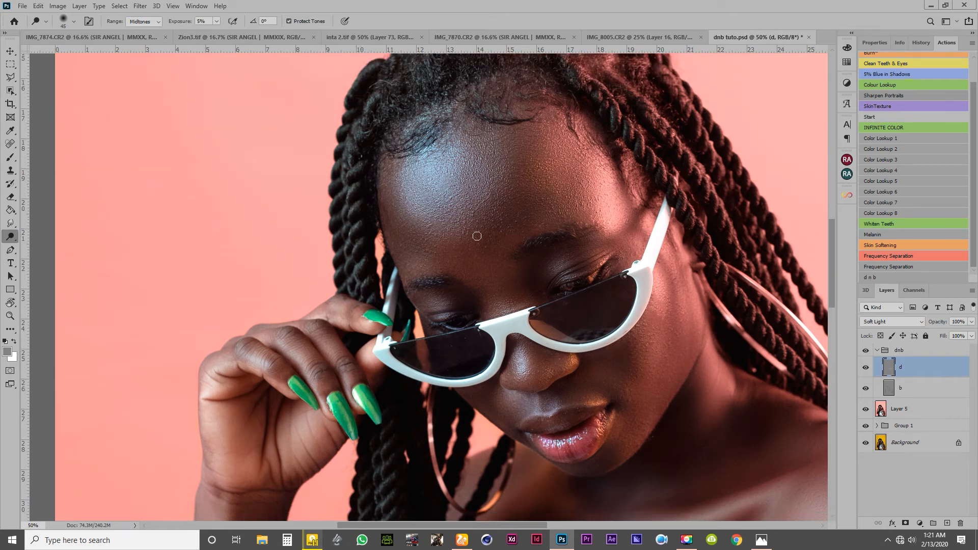
Compare the portrait with layer d hidden and shown, and inspect the hairline, forehead, nose and lips up close.
click(869, 367)
click(869, 367)
scroll(589, 123, up, 7)
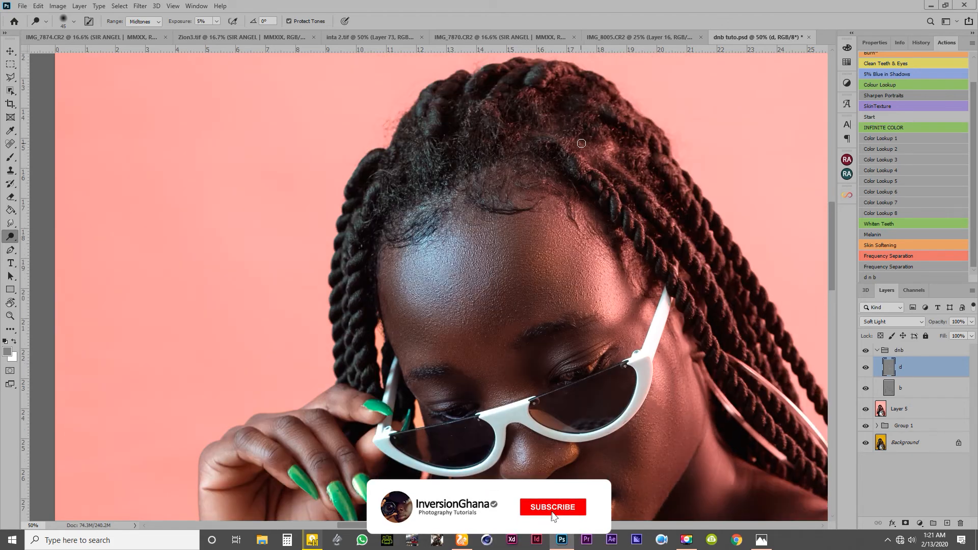
key(ctrl+minus)
scroll(553, 190, down, 6)
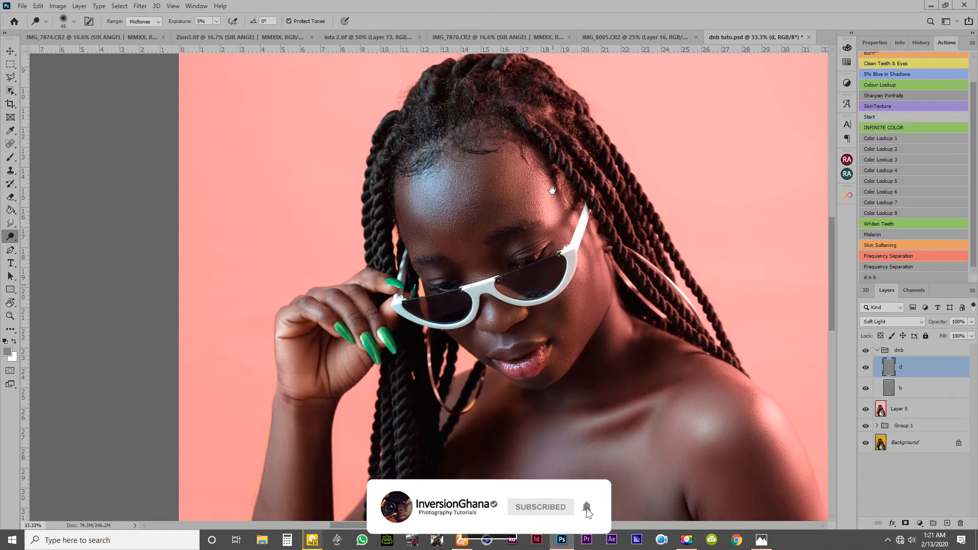
key(space)
drag(568, 183, 571, 226)
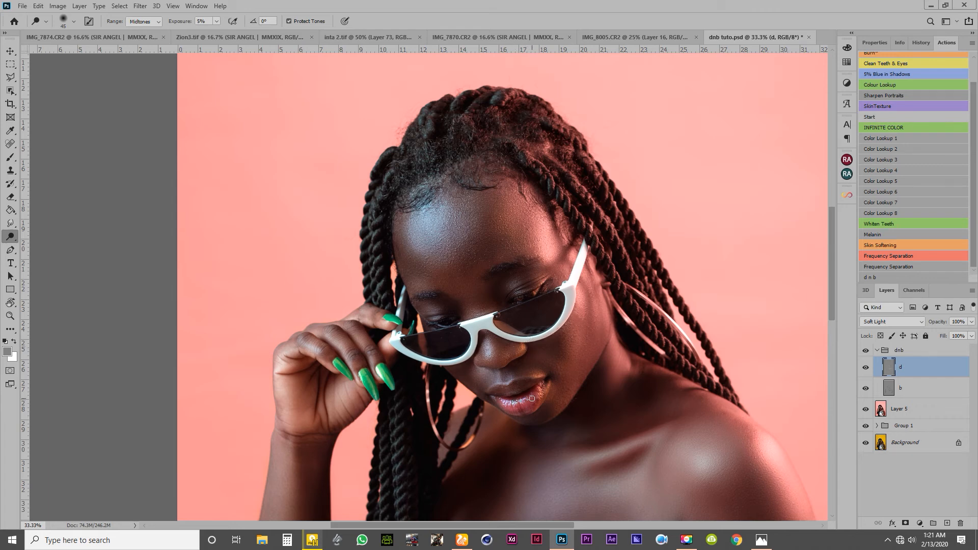
key(ctrl+plus)
scroll(540, 395, down, 3)
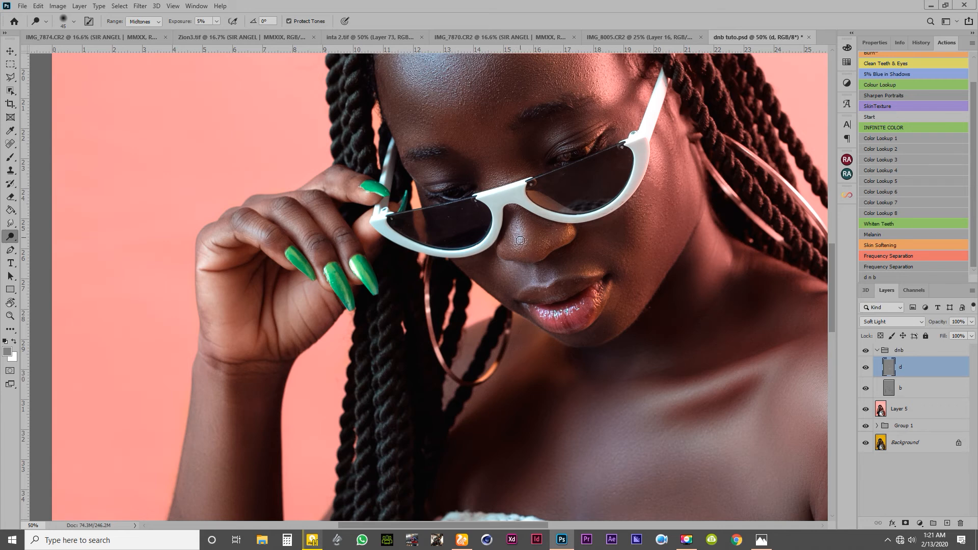
scroll(518, 228, up, 5)
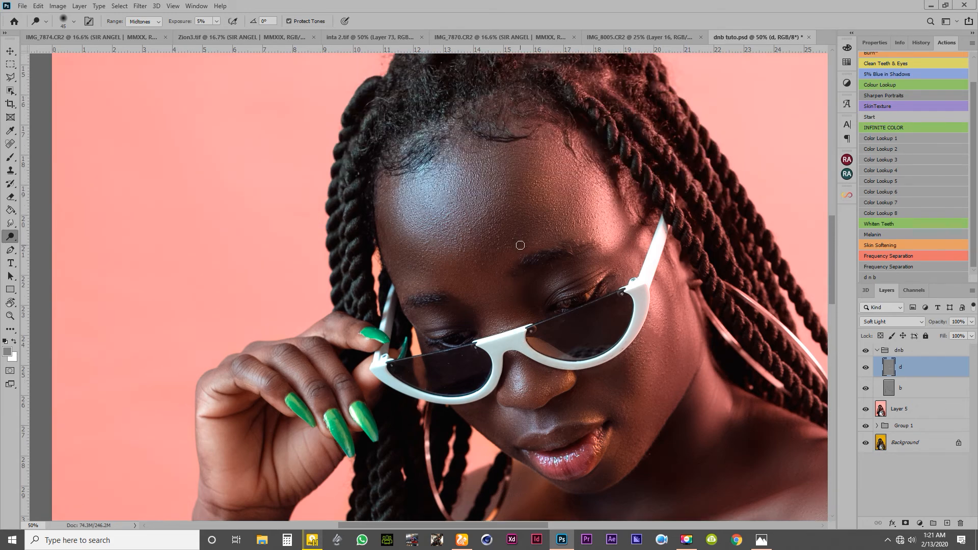
Toggle the dnb group's visibility repeatedly to compare the portrait before and after dodging and burning.
key(ctrl+minus)
click(866, 352)
click(865, 352)
click(865, 351)
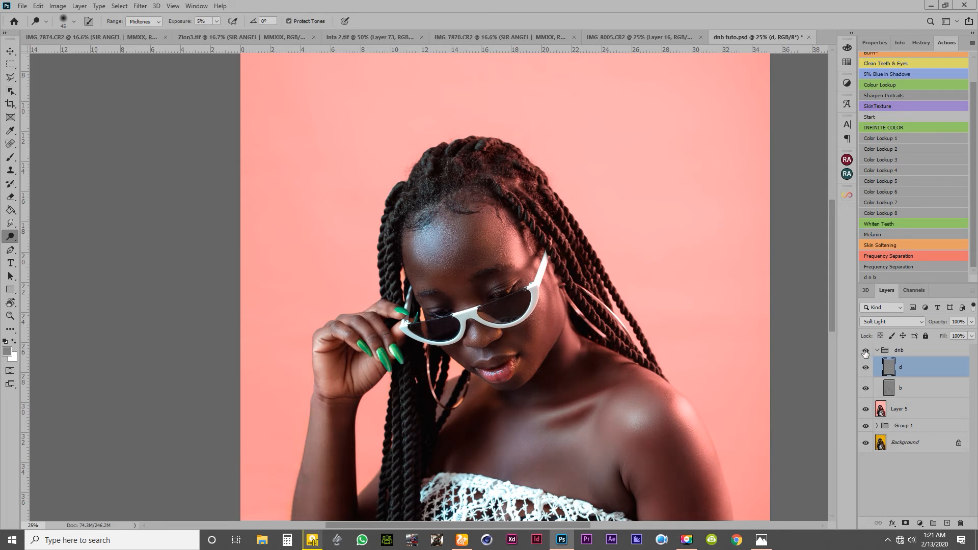
click(865, 351)
click(865, 351)
click(865, 351)
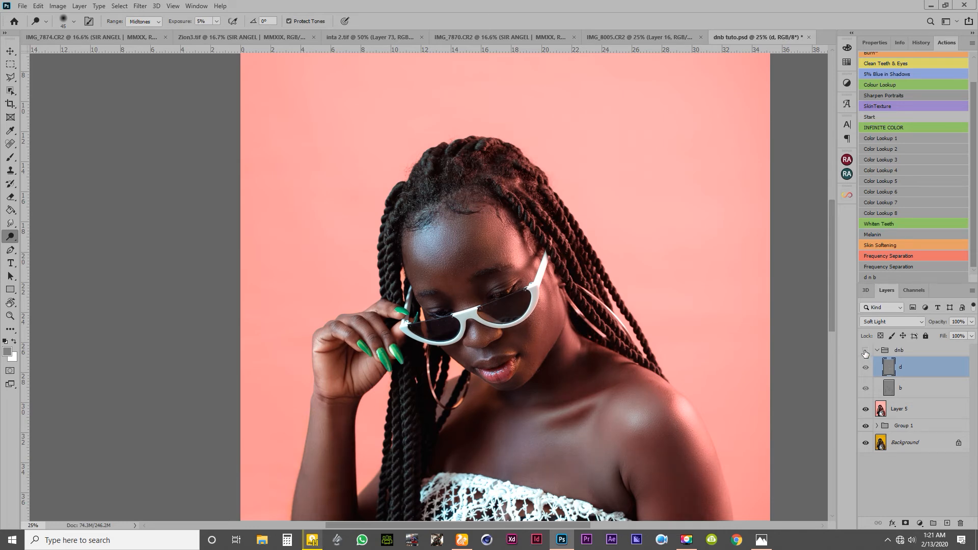
click(865, 351)
click(865, 351)
click(865, 351)
key(ctrl+equal)
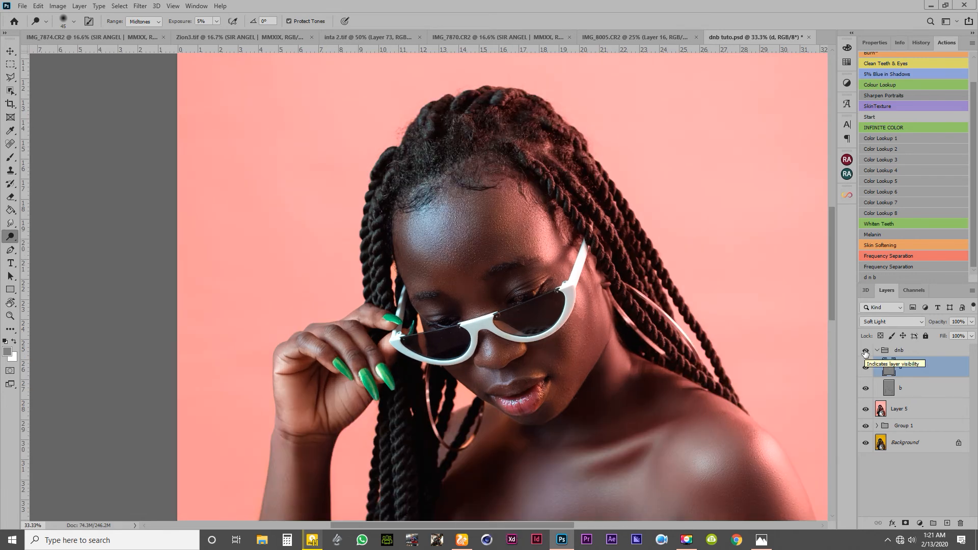
click(865, 351)
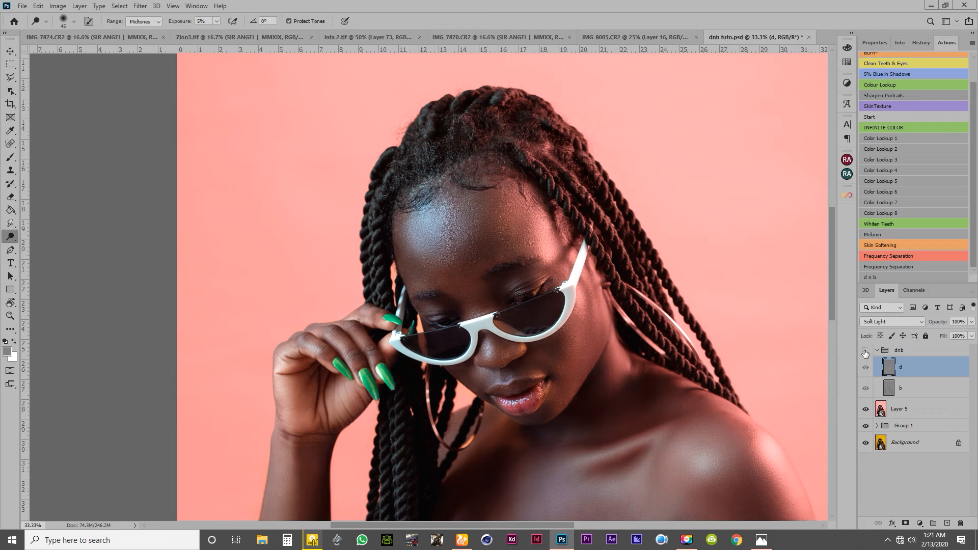
click(865, 352)
Collapse the dnb group, preview it at 74% opacity against the hidden state, and restore the opacity to 100%.
click(877, 351)
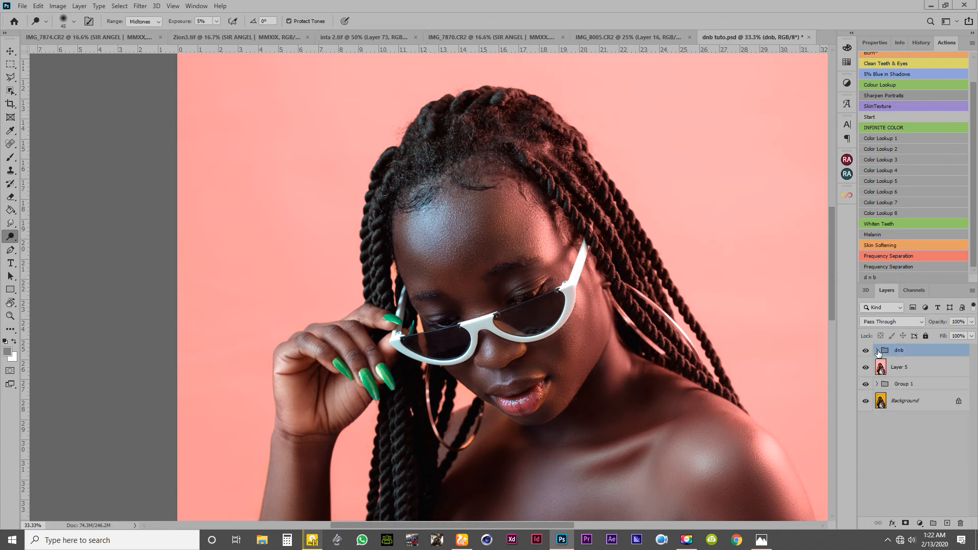
drag(938, 324, 932, 323)
click(865, 351)
click(866, 352)
click(866, 351)
click(866, 352)
click(866, 352)
click(866, 352)
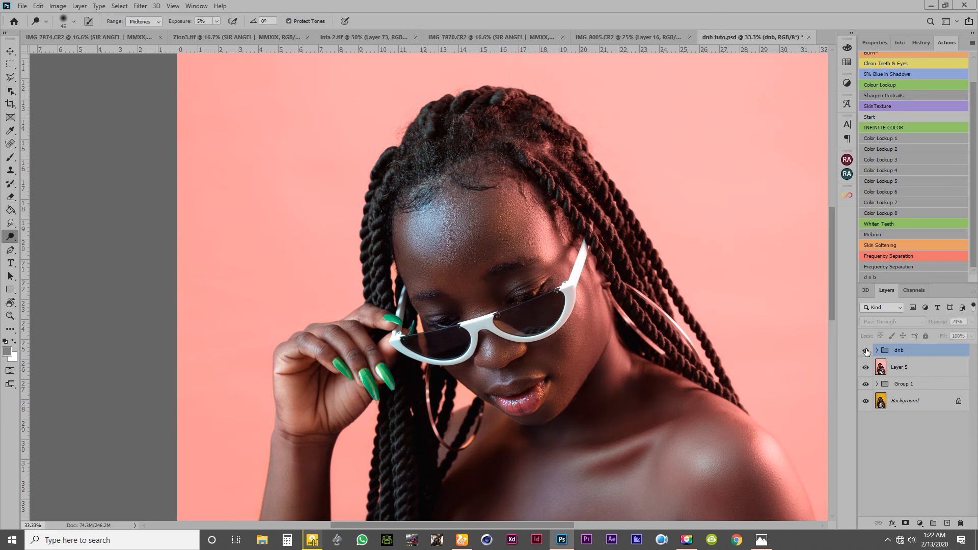
drag(940, 325, 975, 327)
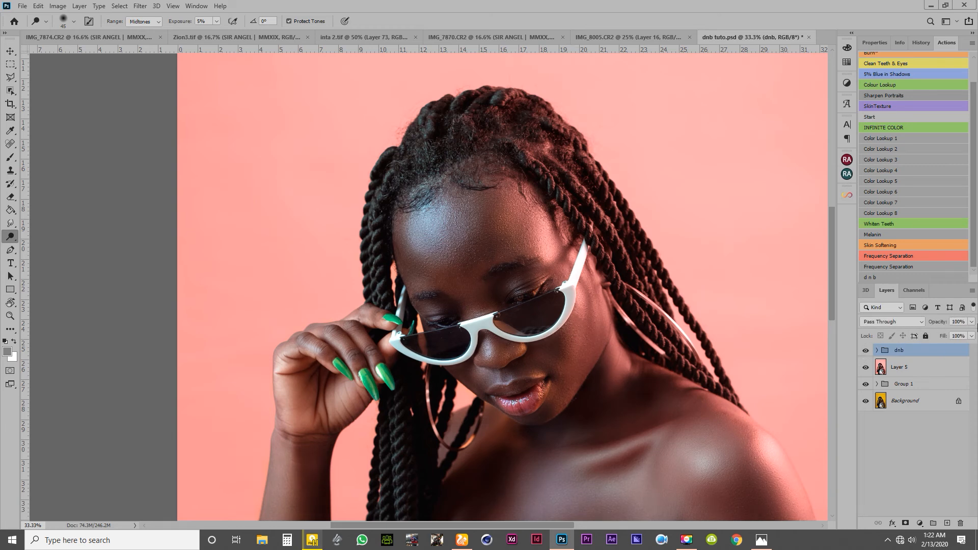
Delete the dnb group with its dodge and burn layers.
key(ctrl+minus)
key(ctrl+minus)
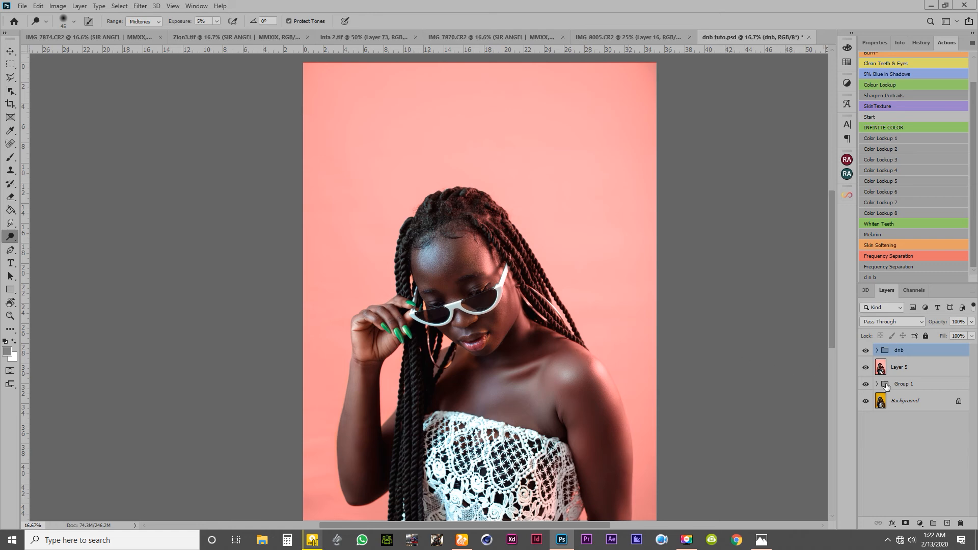
key(Delete)
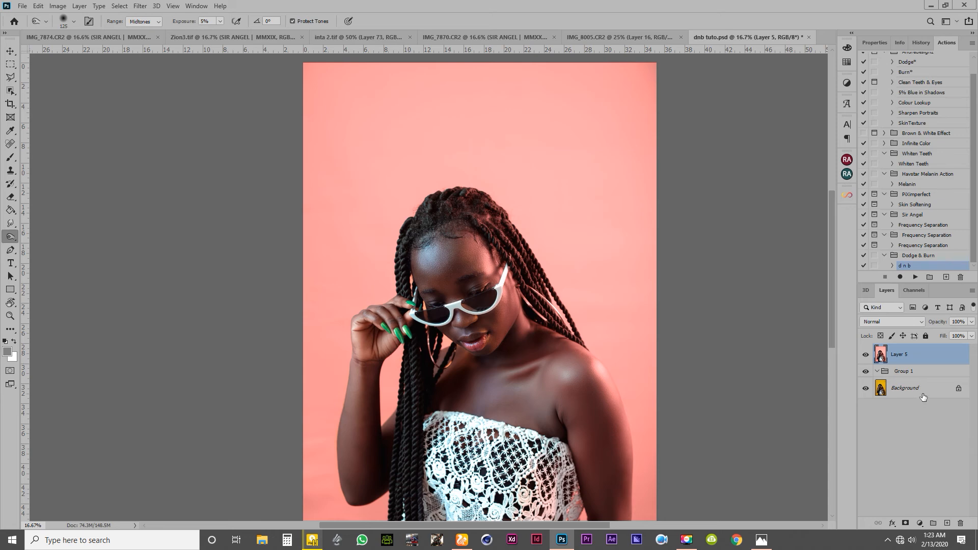
Play the d n b action above Layer 5 once and delete the layer group it creates.
click(915, 277)
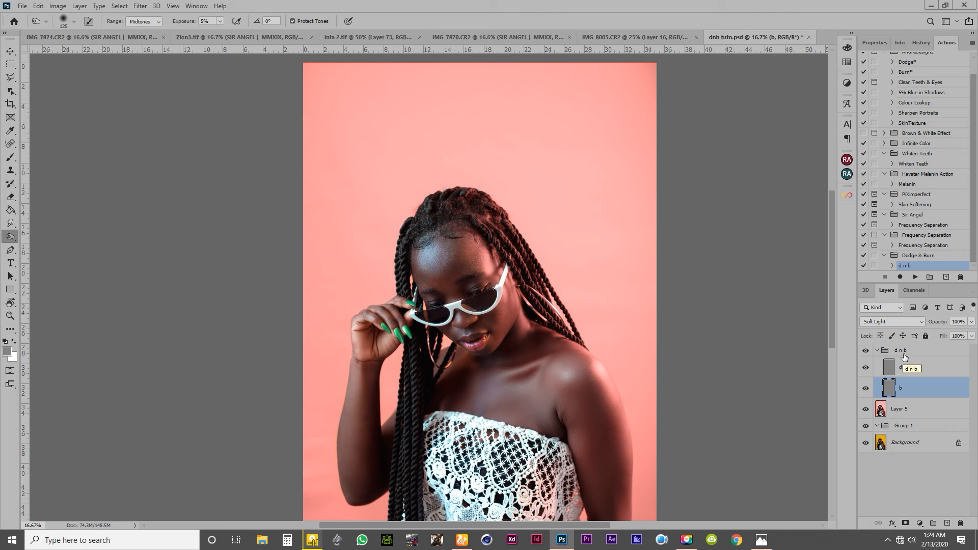
click(902, 350)
key(Delete)
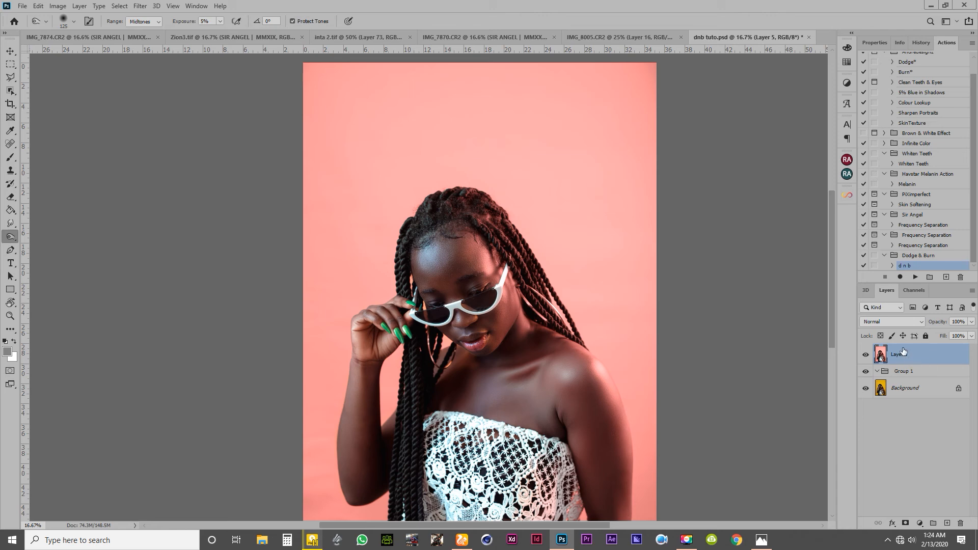
Play the d n b action to create the dodge and burn layers, and set the Burn tool to Midtones with 5% exposure.
click(915, 279)
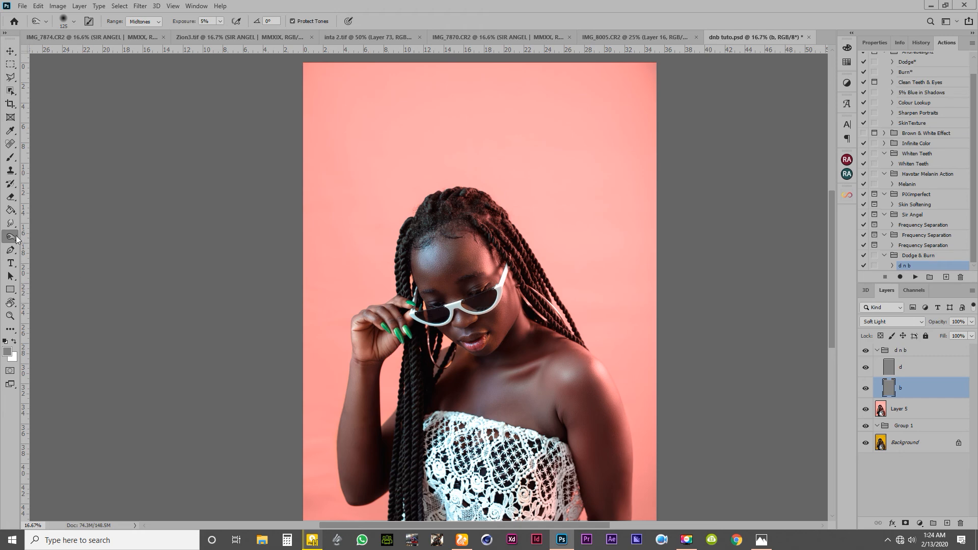
click(209, 23)
key(Return)
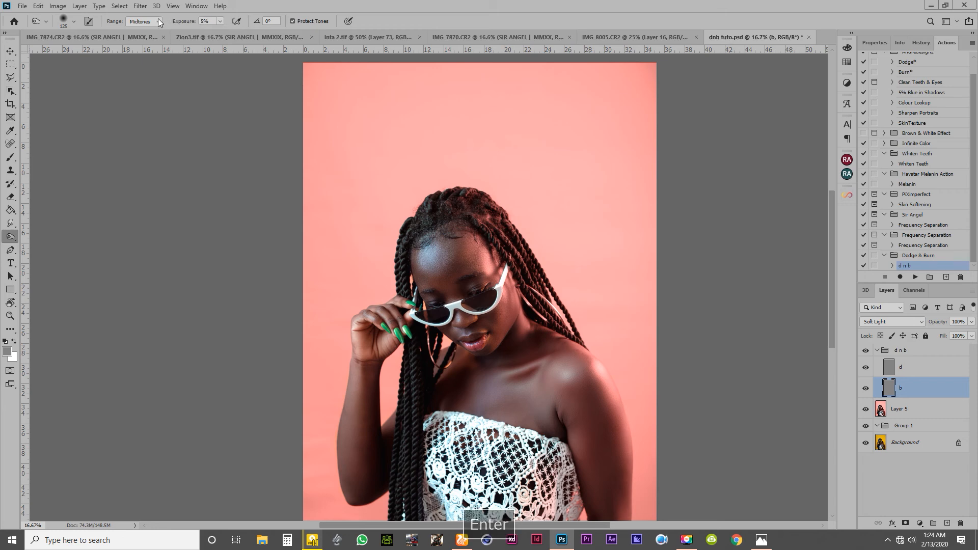
click(158, 21)
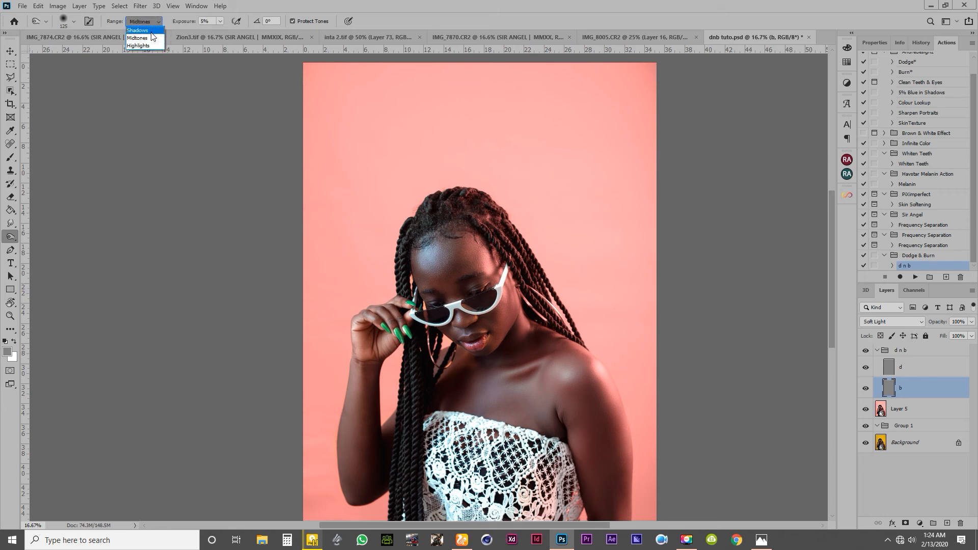
click(152, 39)
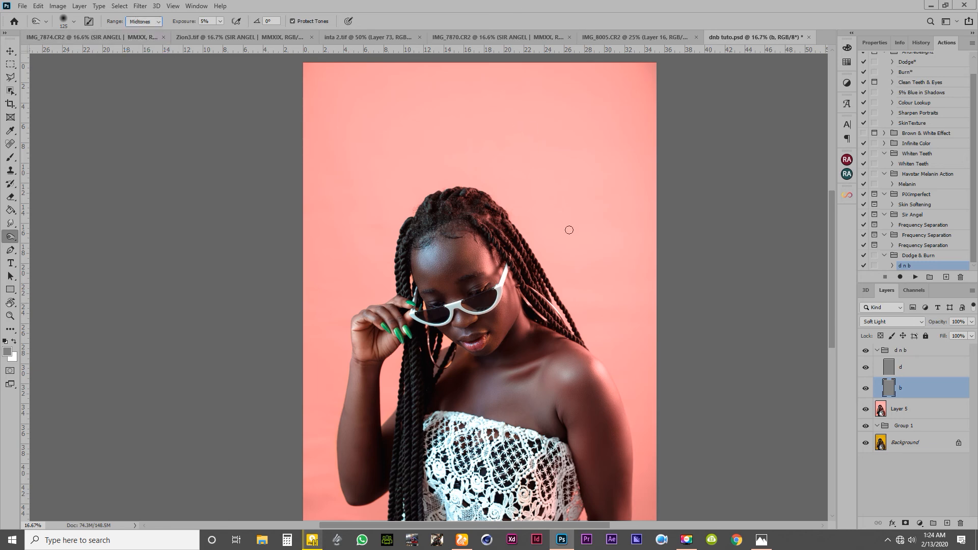
Burn the lower forehead above the eyebrows on layer b with a brush enlarged beyond 125 px.
key(ctrl+plus)
key(ctrl+plus)
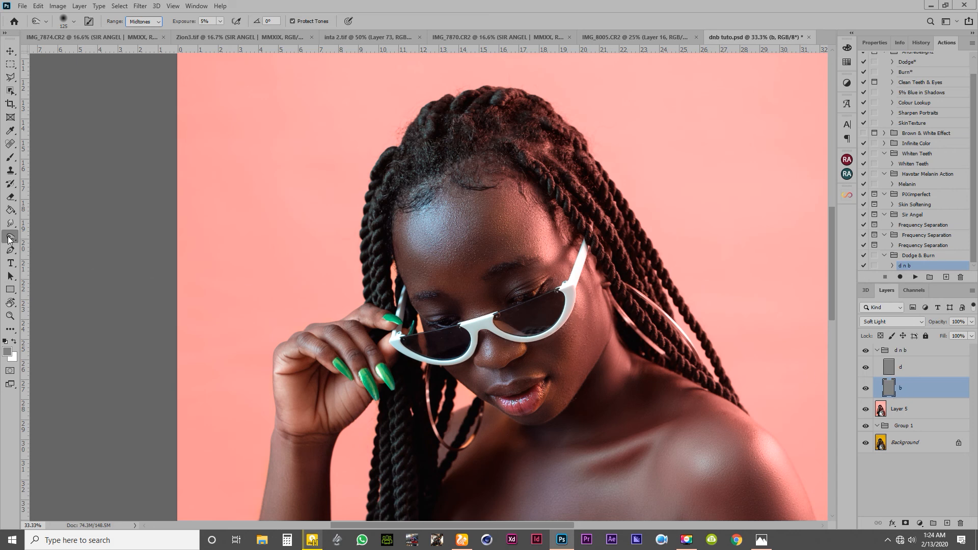
key(bracketright)
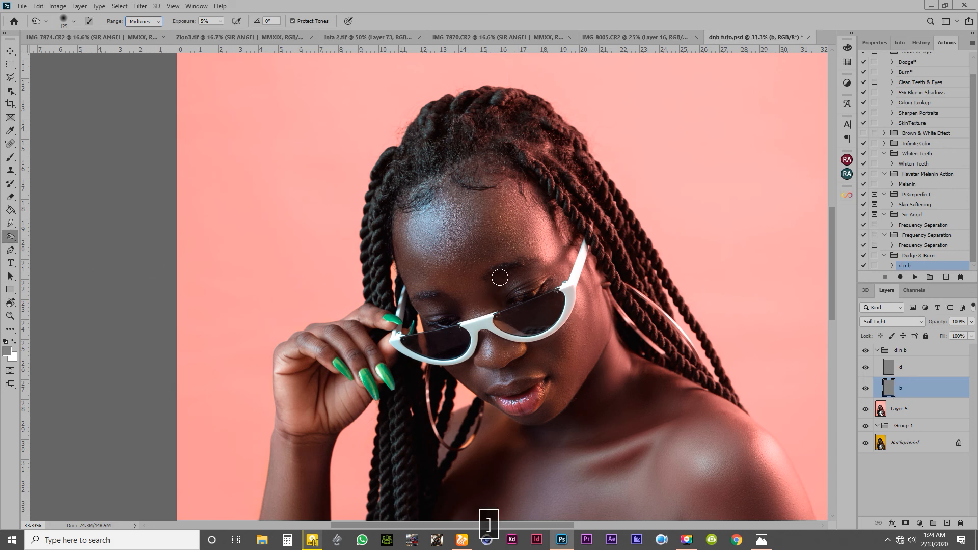
key(bracketright)
key(bracketright)
key(bracketright)
mouse_move(404, 244)
mouse_down()
mouse_move(437, 274)
mouse_move(466, 260)
mouse_move(477, 213)
mouse_move(474, 234)
mouse_move(499, 227)
mouse_move(495, 256)
mouse_move(482, 286)
mouse_up()
Burn the area between the eyebrows above the glasses' bridge with a 175 px brush.
scroll(484, 265, down, 5)
key(bracketleft)
key(bracketleft)
key(bracketleft)
key(bracketleft)
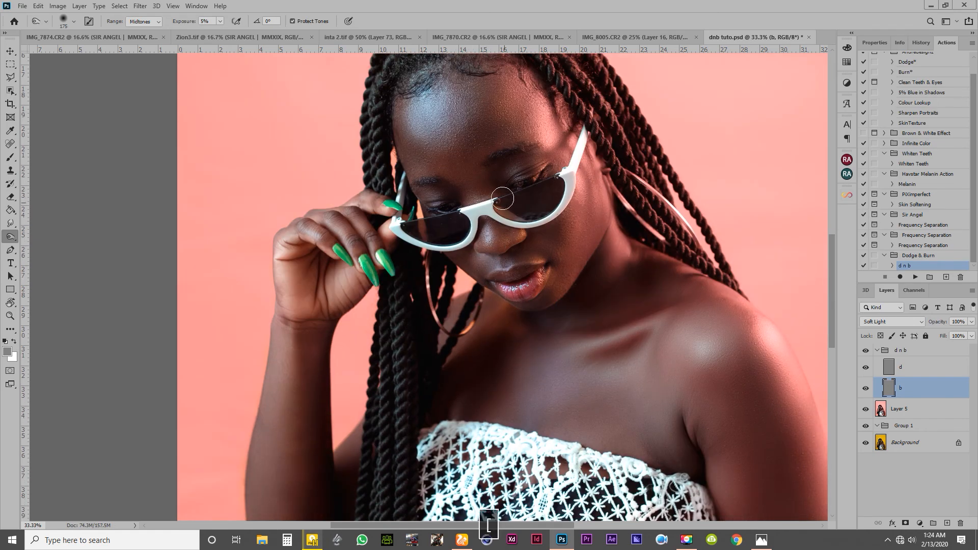
mouse_move(498, 178)
mouse_down()
mouse_move(500, 187)
mouse_move(515, 155)
mouse_move(495, 157)
mouse_up()
Burn the shadows around the jaw and neck on layer b with a 300 px brush, and reduce the brush to 150 px.
scroll(438, 186, up, 6)
scroll(438, 196, up, 2)
key(bracketright)
key(bracketright)
key(bracketright)
key(bracketright)
key(bracketright)
key(bracketright)
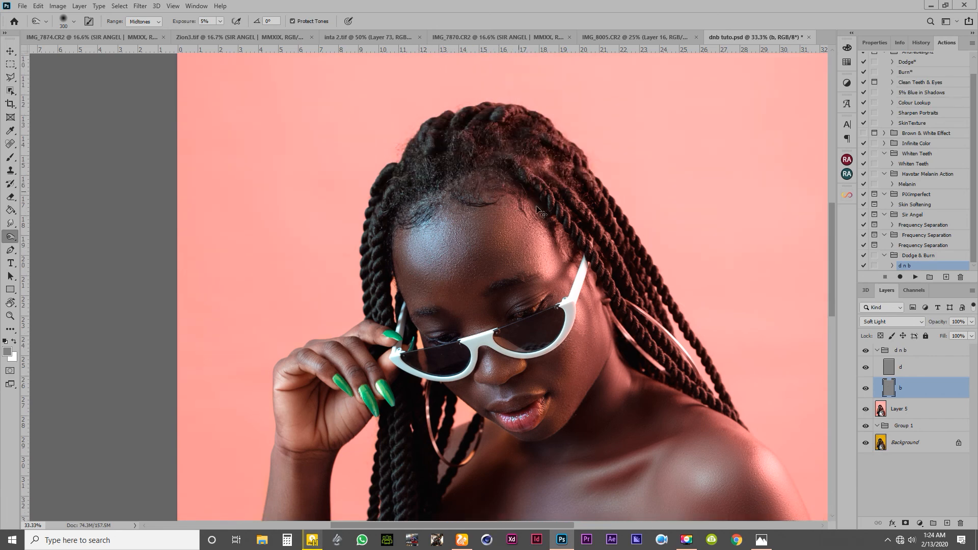
key(ctrl+minus)
key(ctrl+minus)
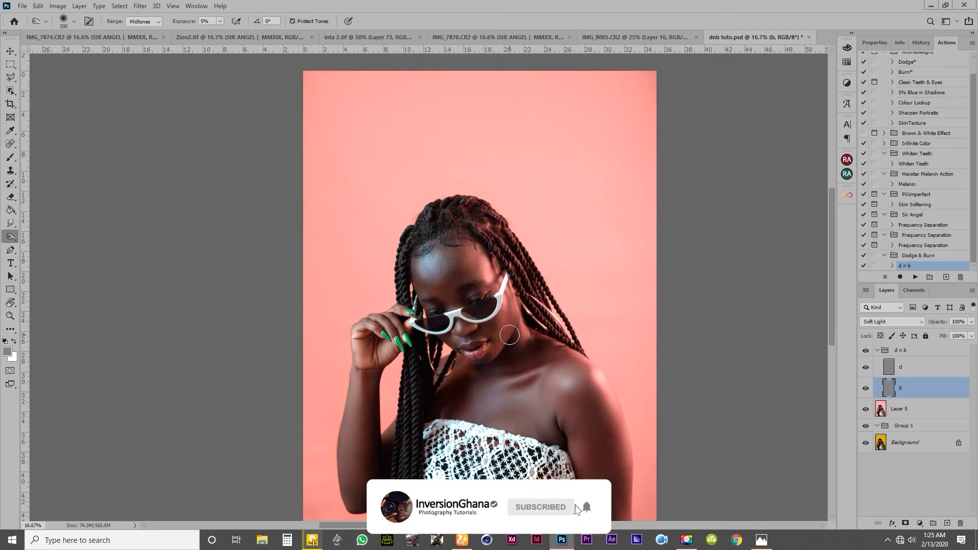
key(bracketleft)
key(bracketleft)
key(bracketleft)
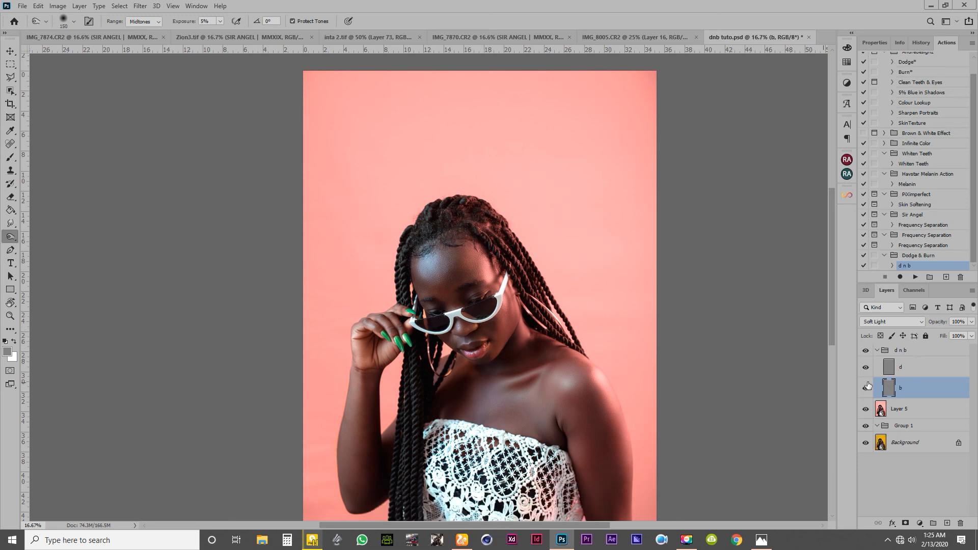
Select layer d, collapse the d n b group and switch to the Move tool.
click(901, 368)
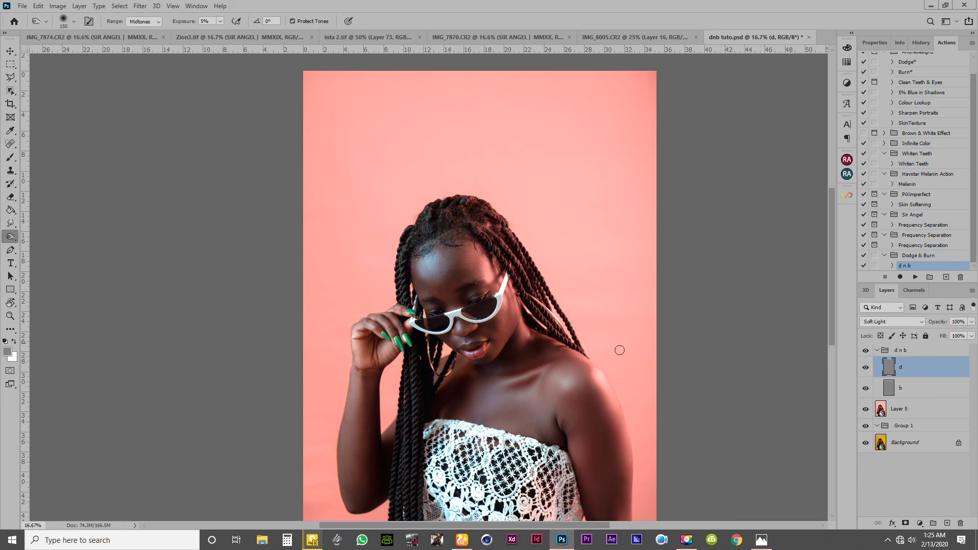
click(877, 350)
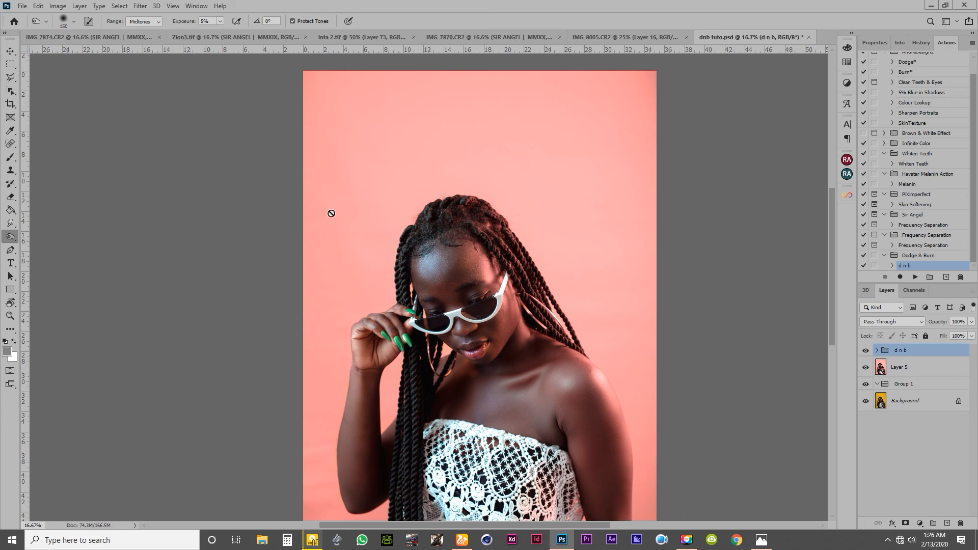
click(11, 51)
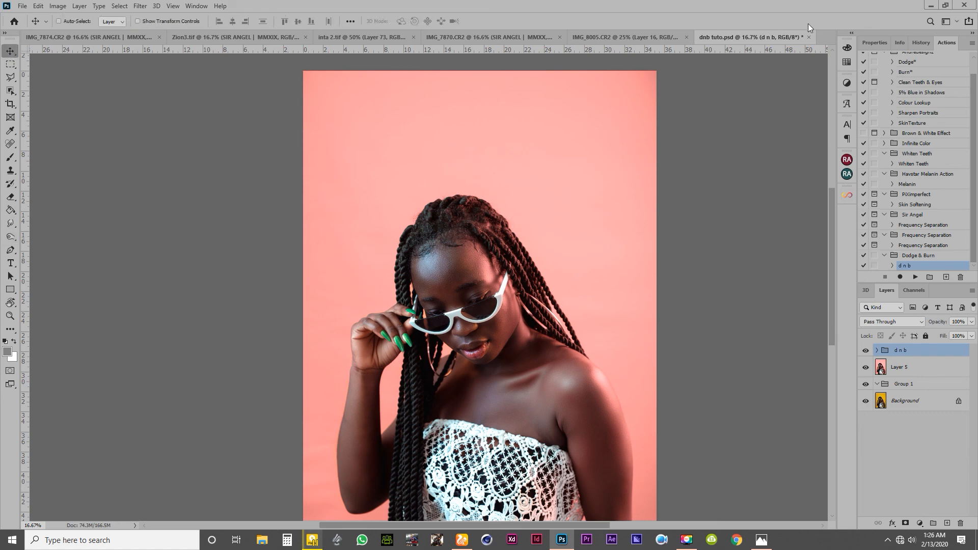